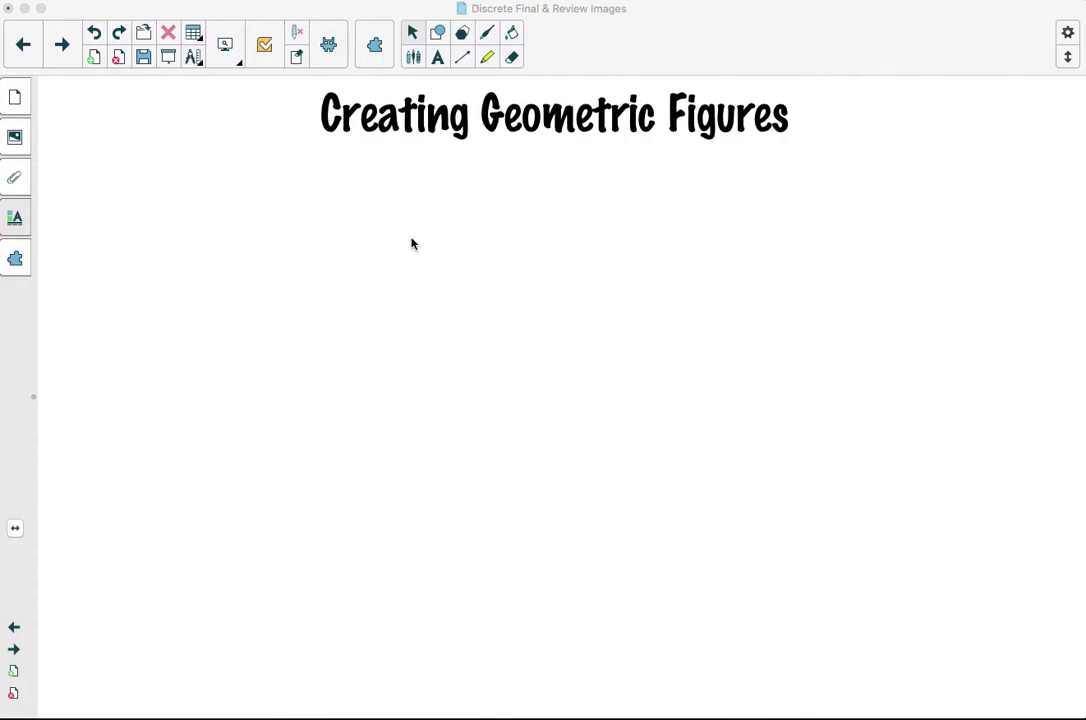
- Draw a tiny circle below and to the left of the title and give it a solid white fill
left_click(444, 36)
left_click(444, 36)
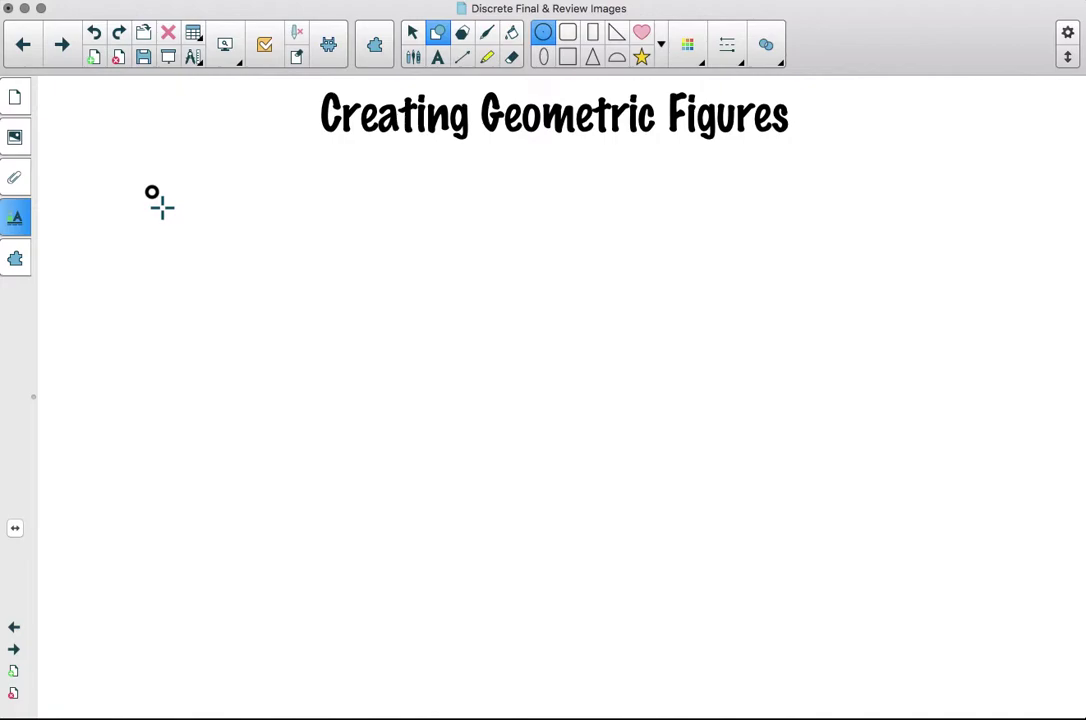
left_click(414, 35)
left_click(152, 192)
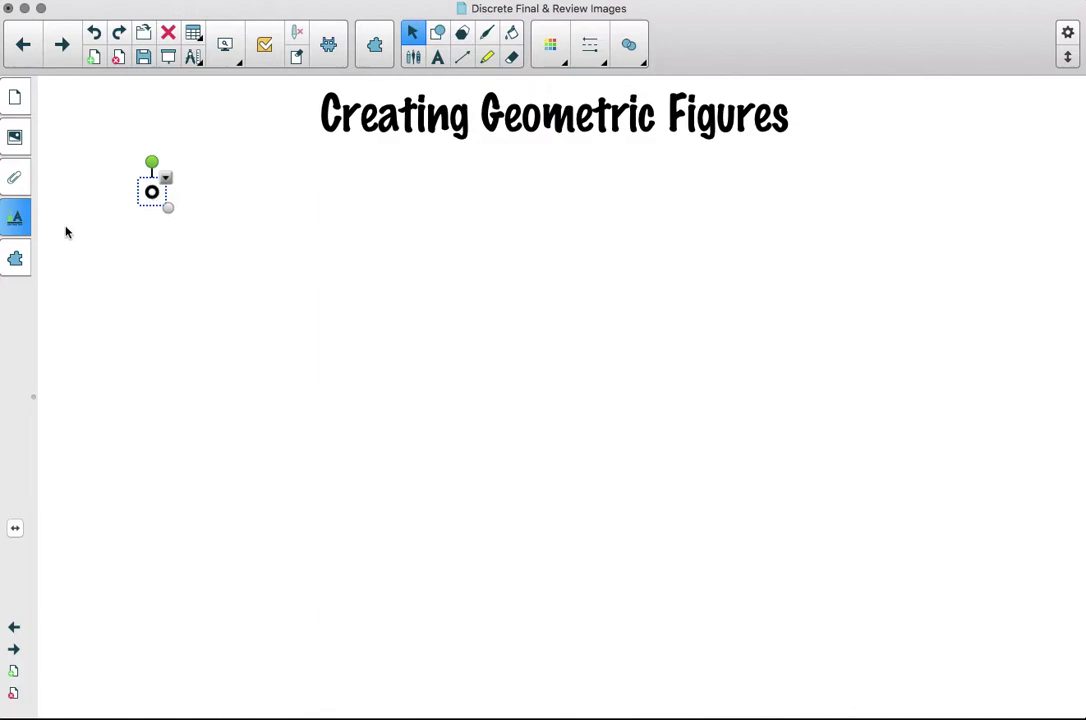
left_click(15, 205)
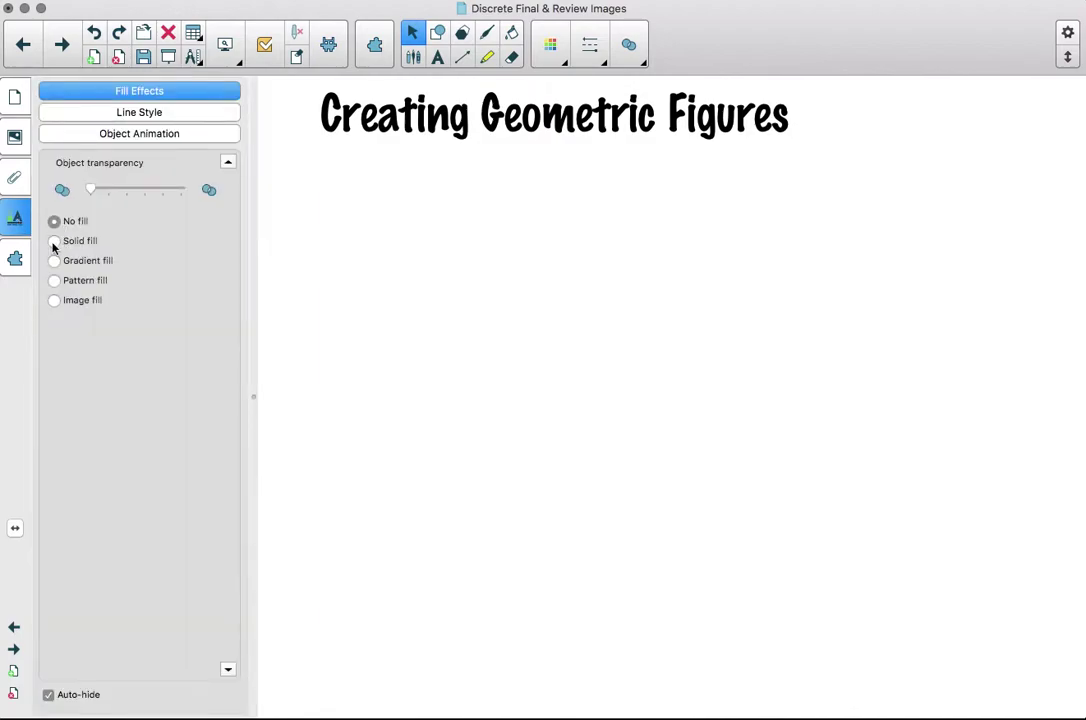
left_click(54, 241)
left_click(170, 392)
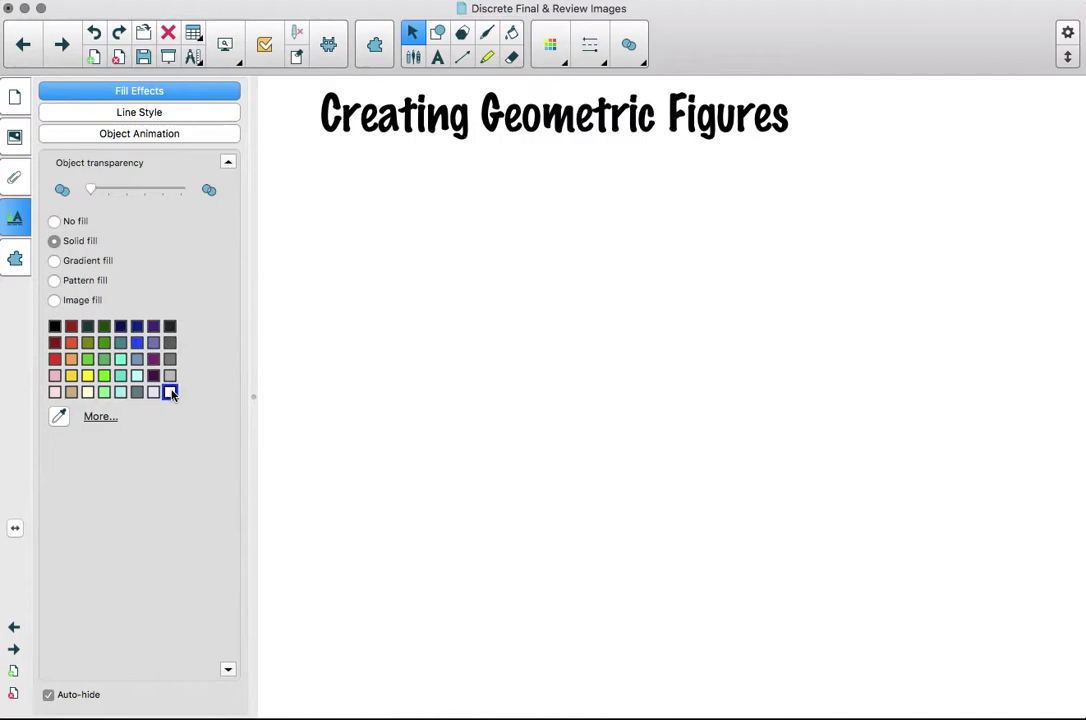
- Set the circle's outline to the second-thinnest line thickness
left_click(149, 113)
left_click(88, 352)
left_click(184, 215)
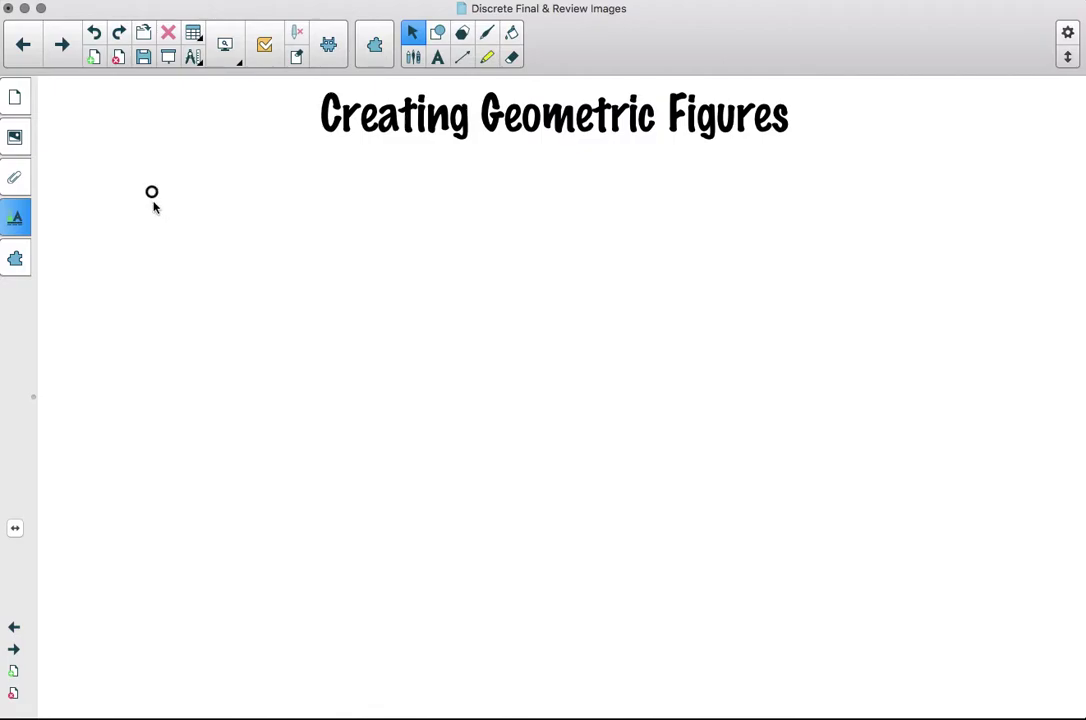
- Turn the small circle into an infinite cloner
left_click(153, 197)
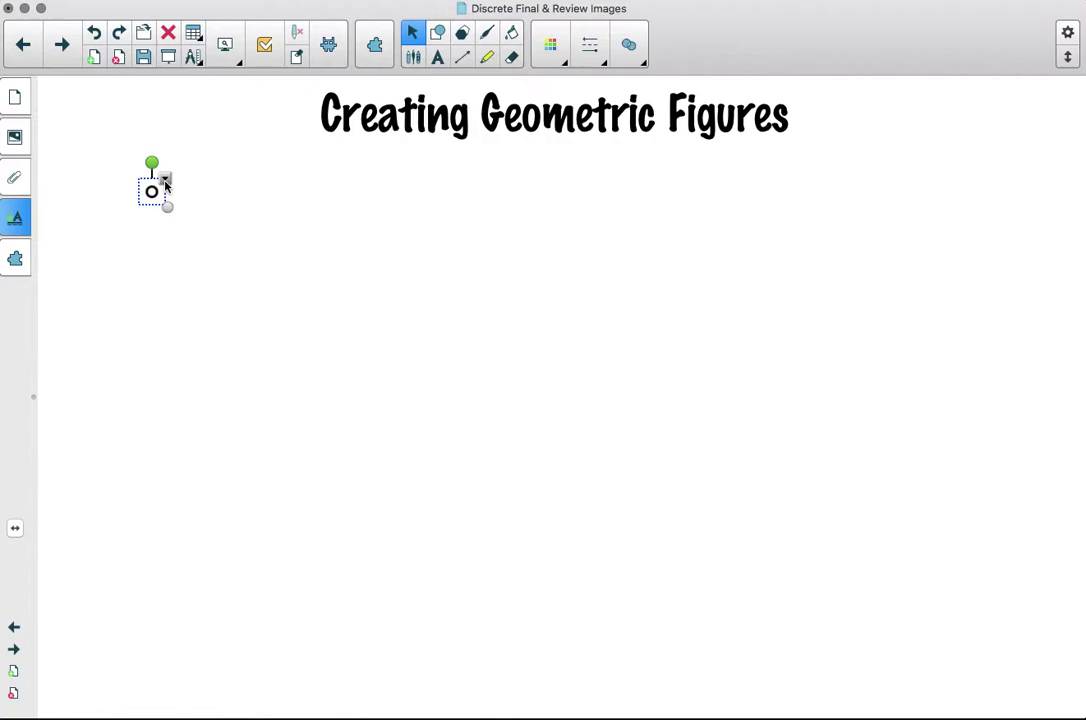
left_click(166, 184)
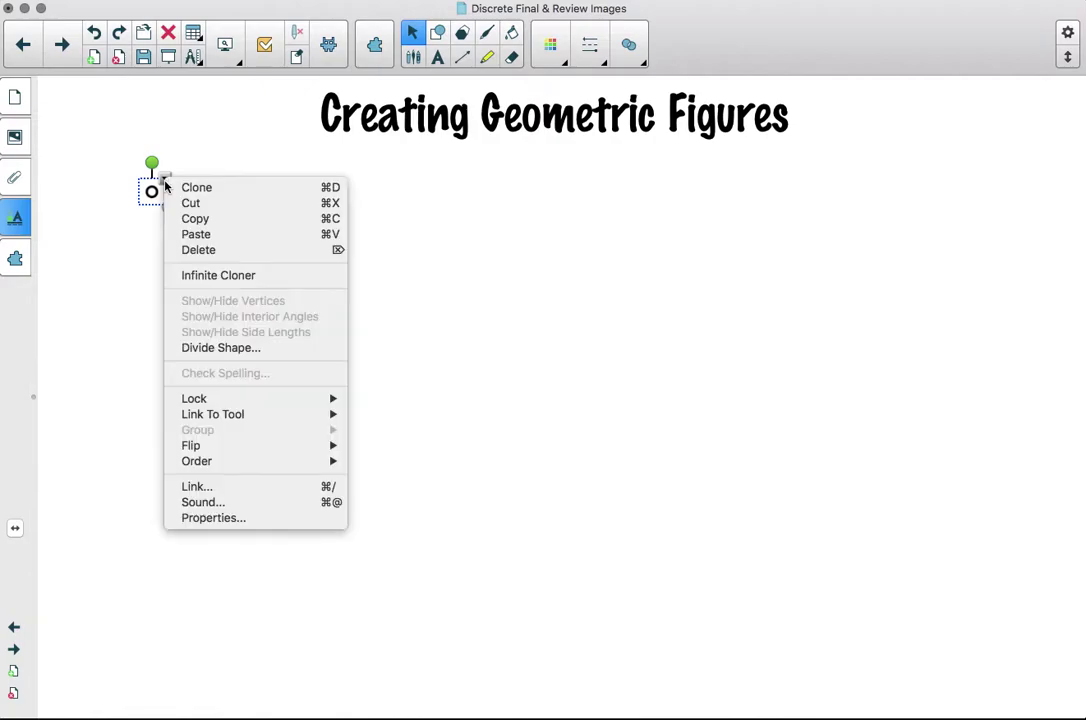
left_click(213, 276)
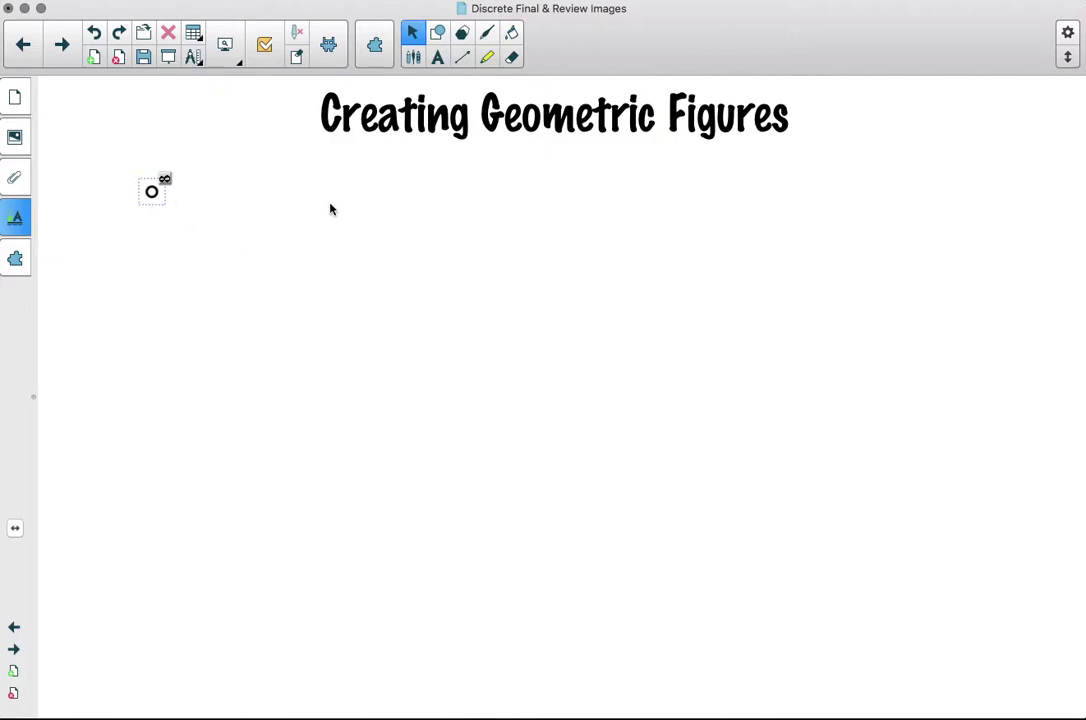
- Draw a closed five-sided figure from plain straight lines, with horizontal top and bottom sides and a vertex pointing inward on the left
left_click(462, 58)
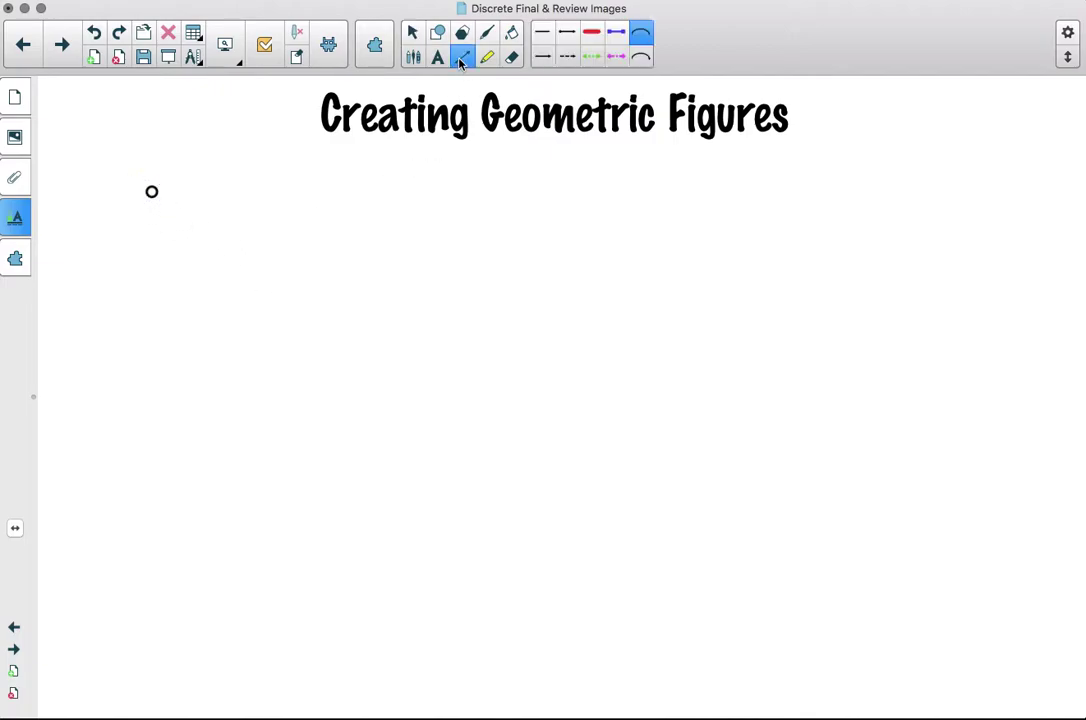
left_click(543, 33)
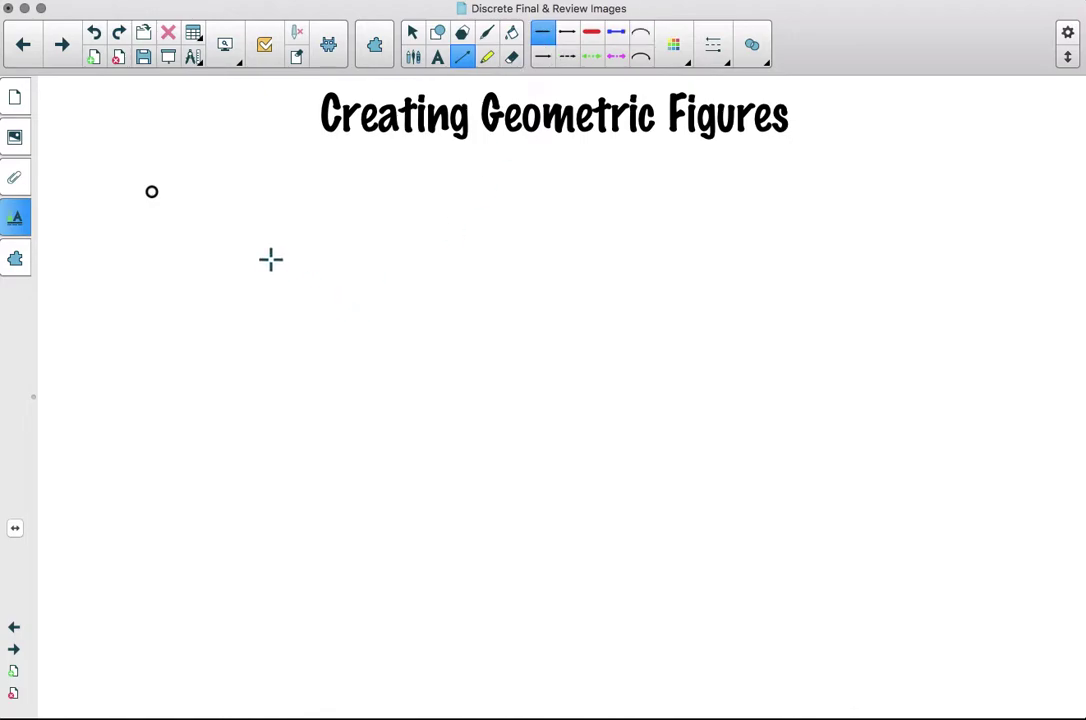
left_click_drag(276, 267, 434, 267)
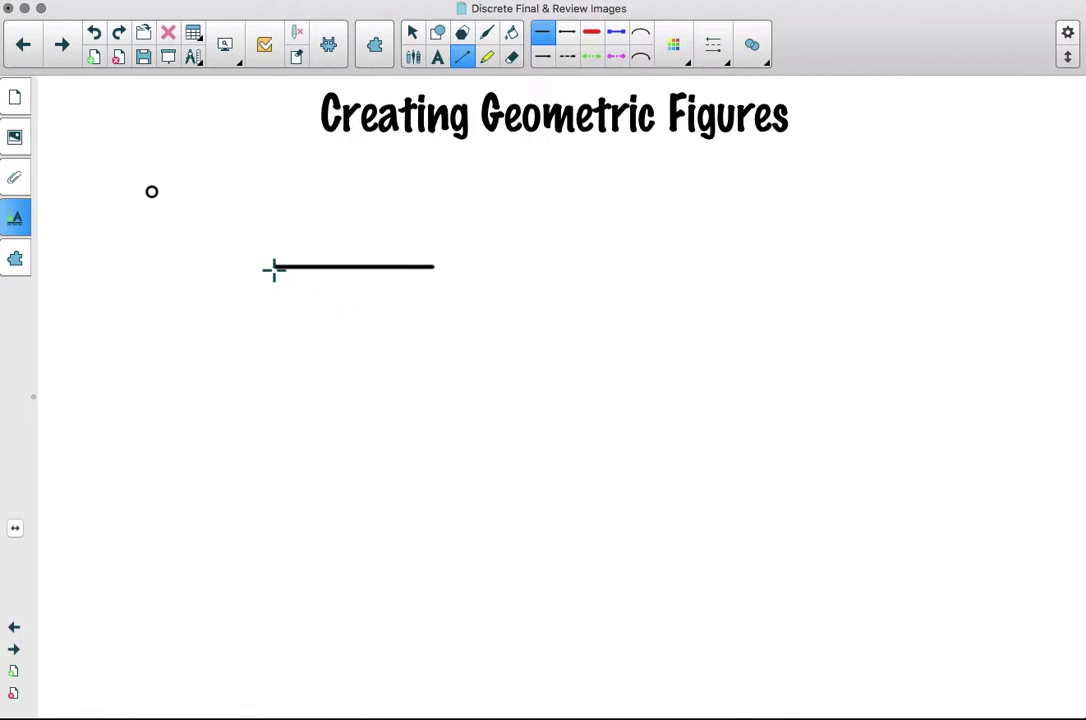
mouse_move(275, 268)
left_mouse_down()
mouse_move(344, 383)
mouse_move(264, 463)
mouse_move(439, 463)
left_mouse_up()
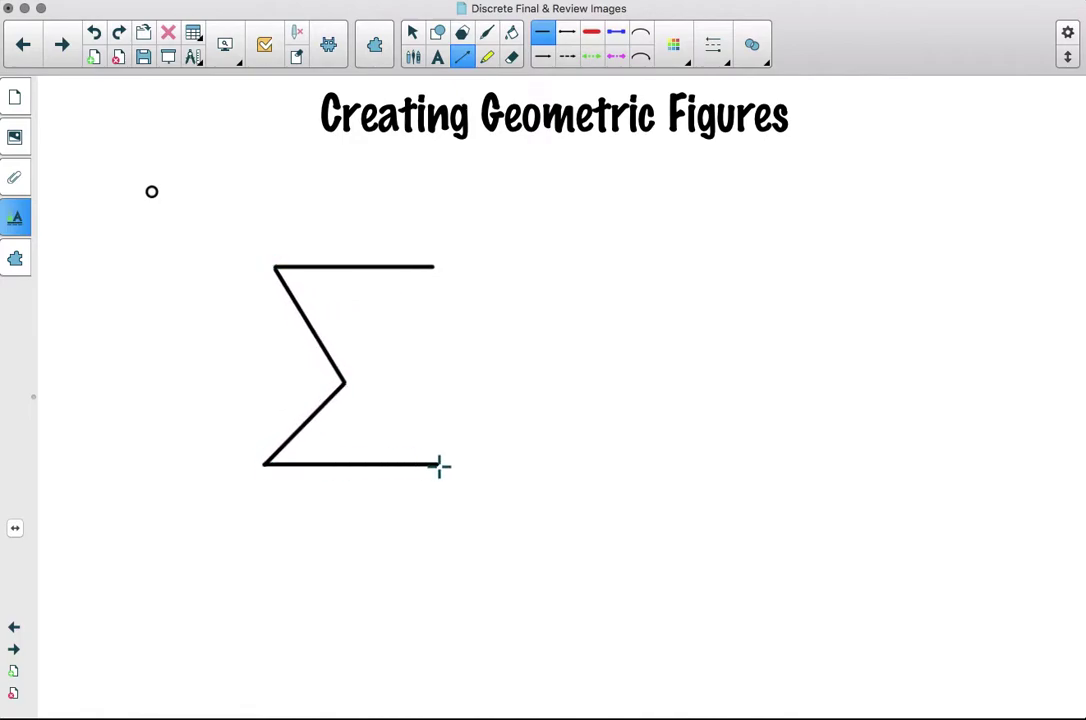
left_click_drag(434, 267, 441, 463)
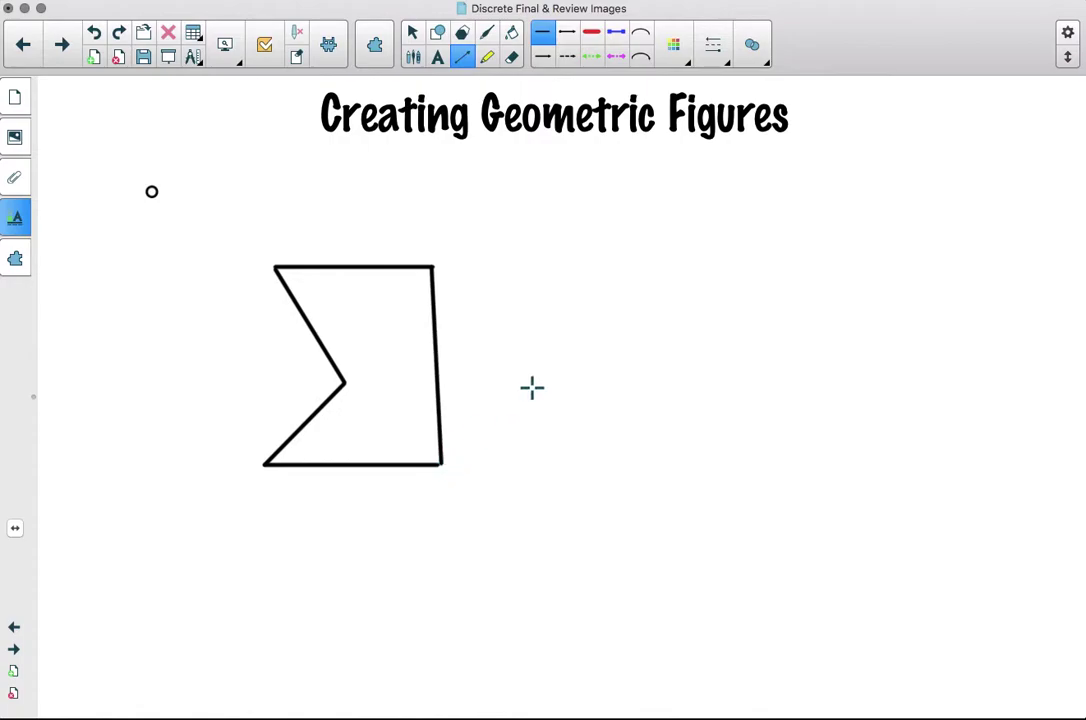
- Place a clone of the small circle on each of the figure's five vertices
left_click(411, 32)
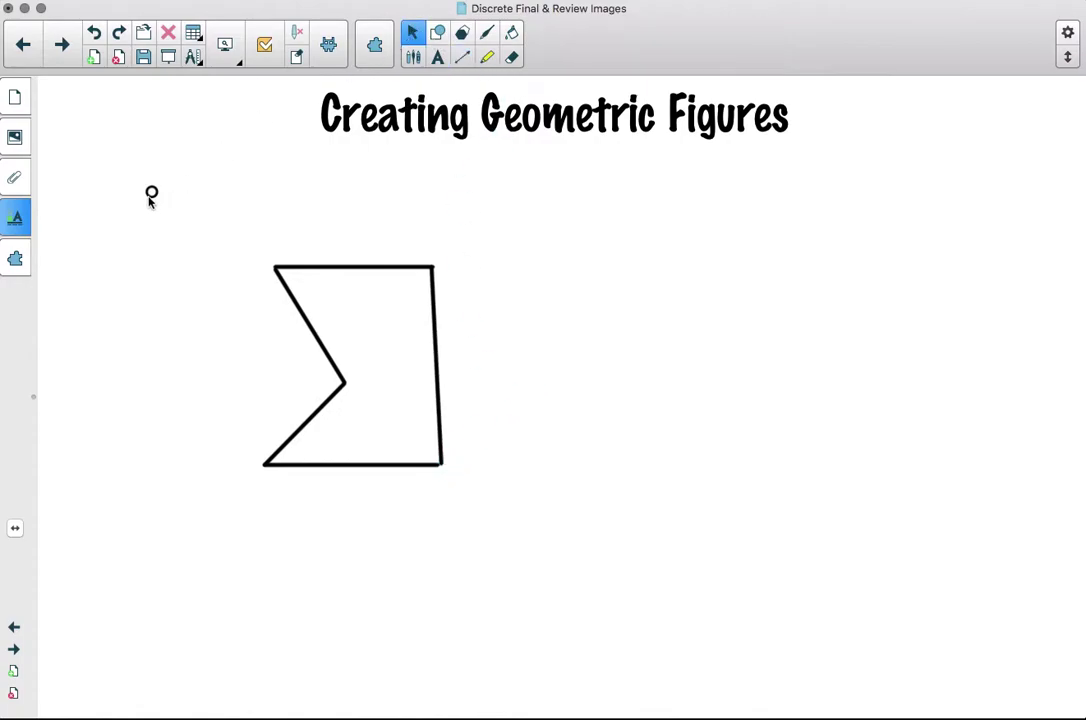
left_click(274, 268)
left_click(267, 482)
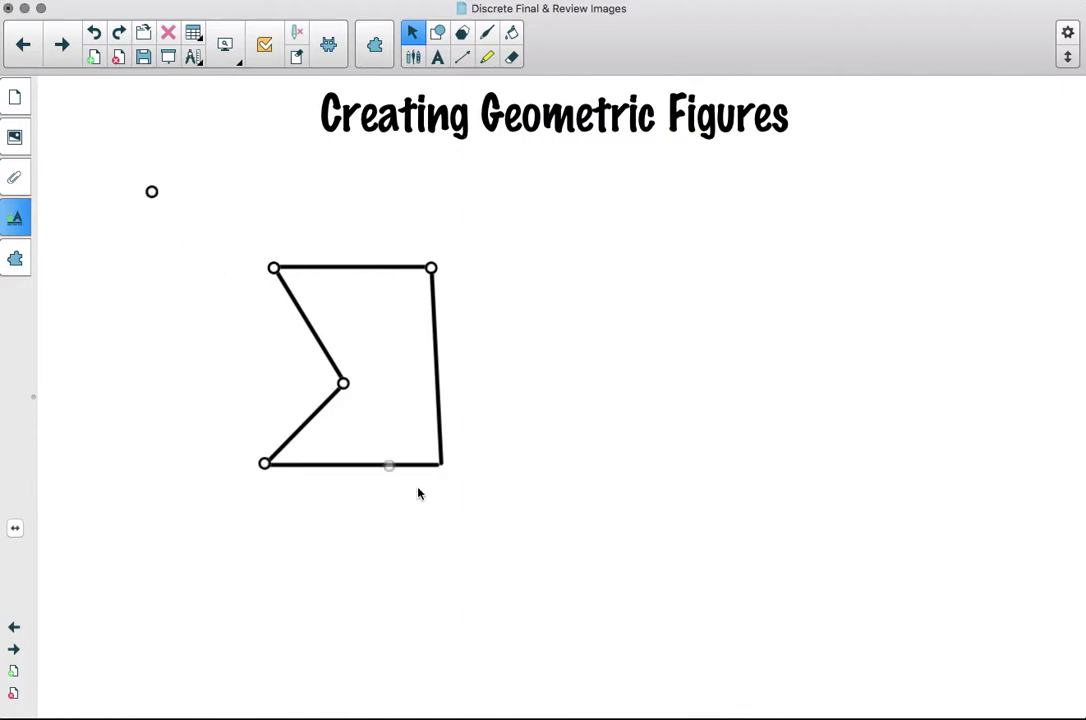
left_click(457, 490)
- Draw a tiny triangle in the empty area to the right of the five-sided figure
left_click(437, 32)
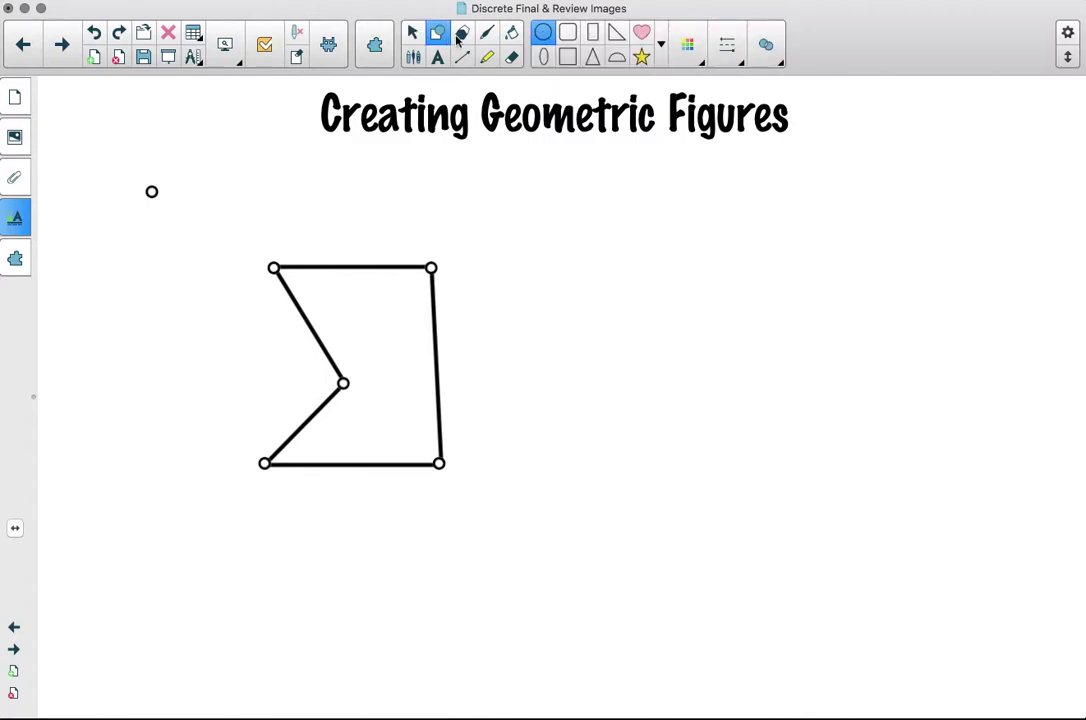
left_click(592, 57)
left_click(577, 233)
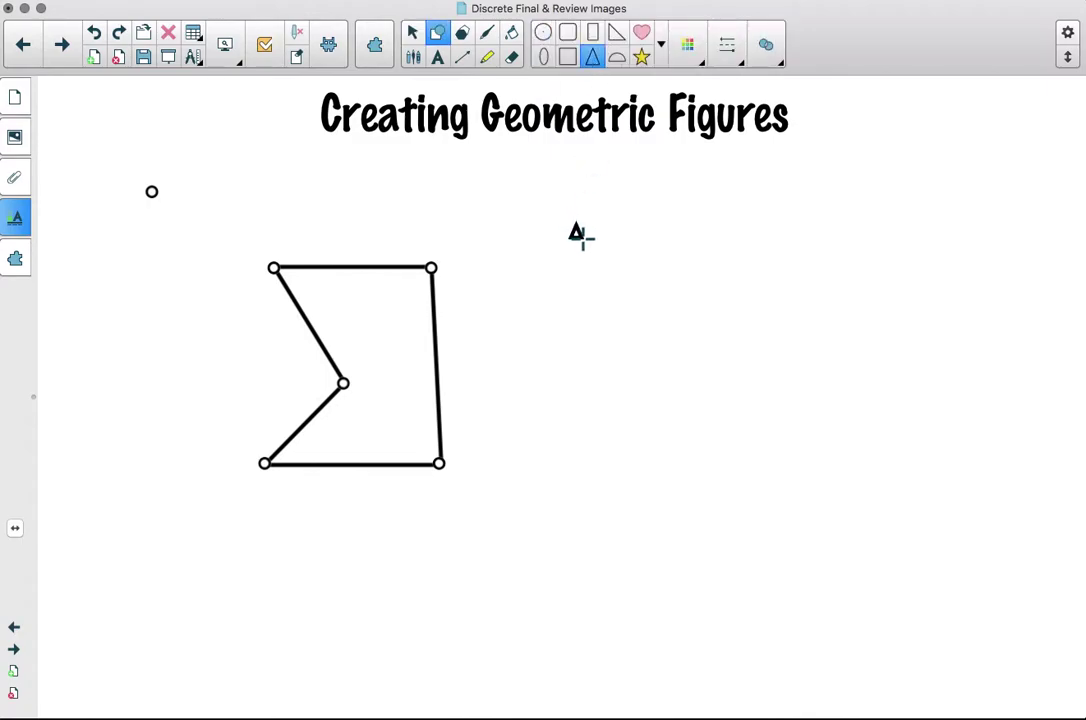
- Give the small triangle a solid red fill and a matching red outline
left_click(413, 34)
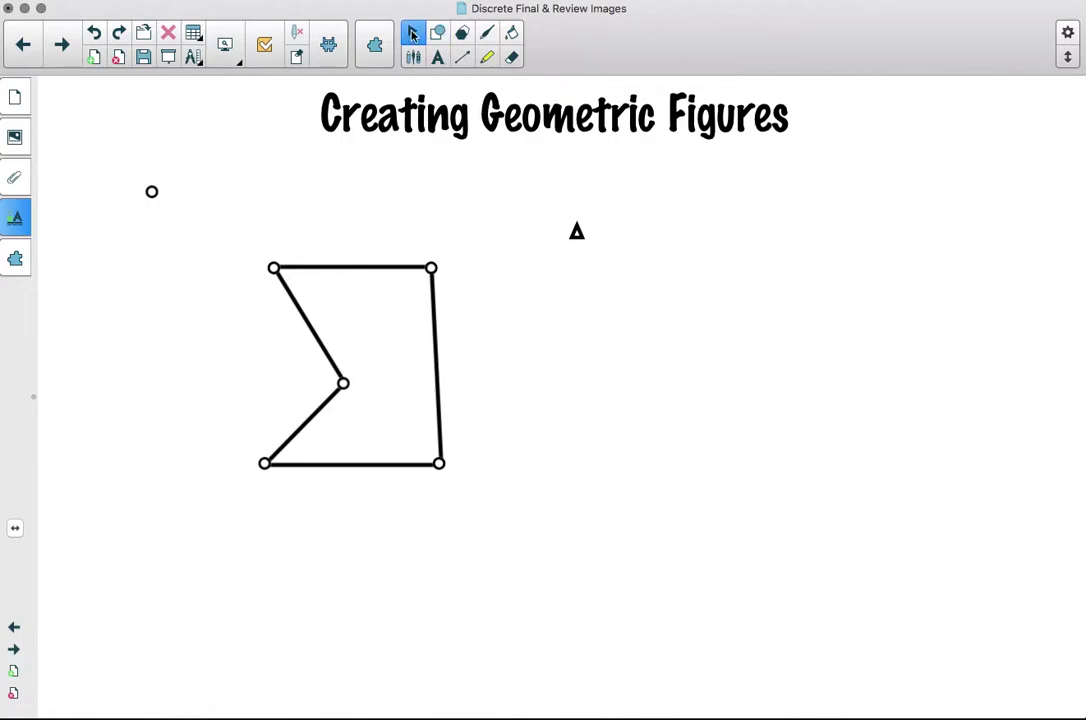
left_click(577, 231)
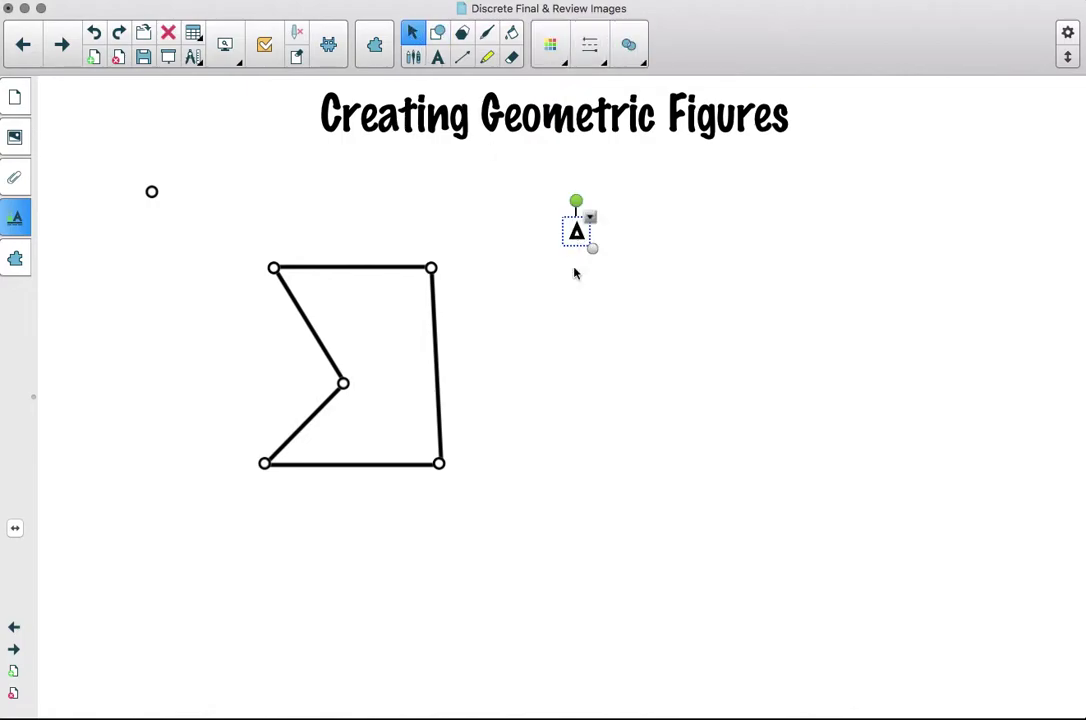
left_click(15, 218)
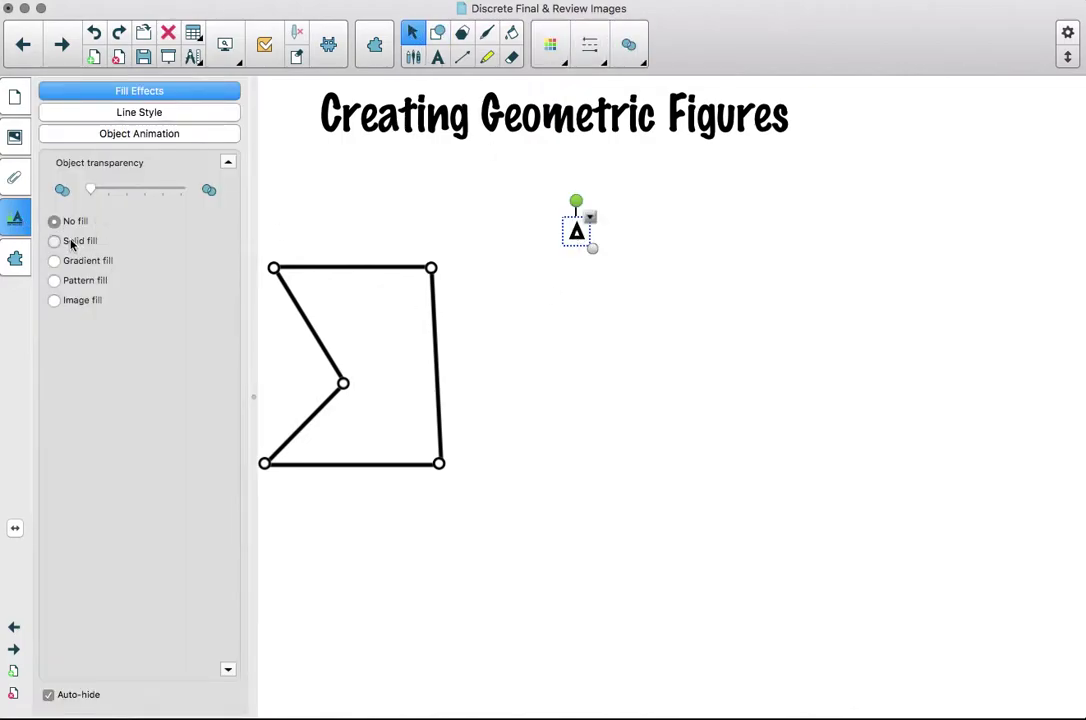
left_click(70, 240)
left_click(54, 358)
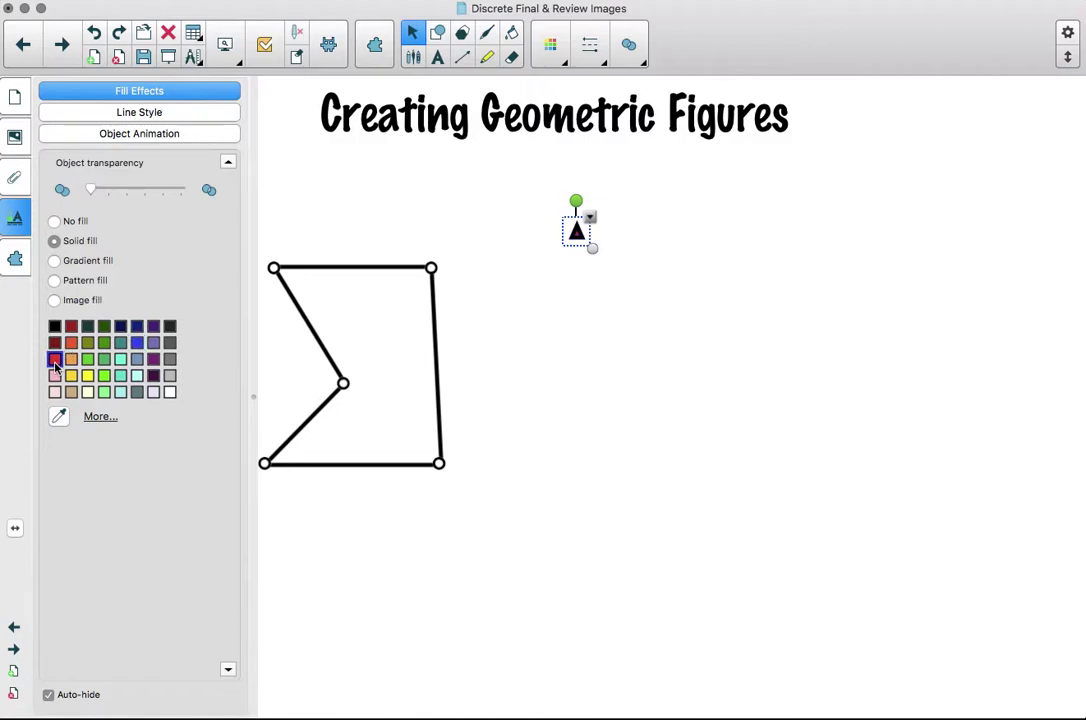
left_click(138, 112)
left_click(85, 220)
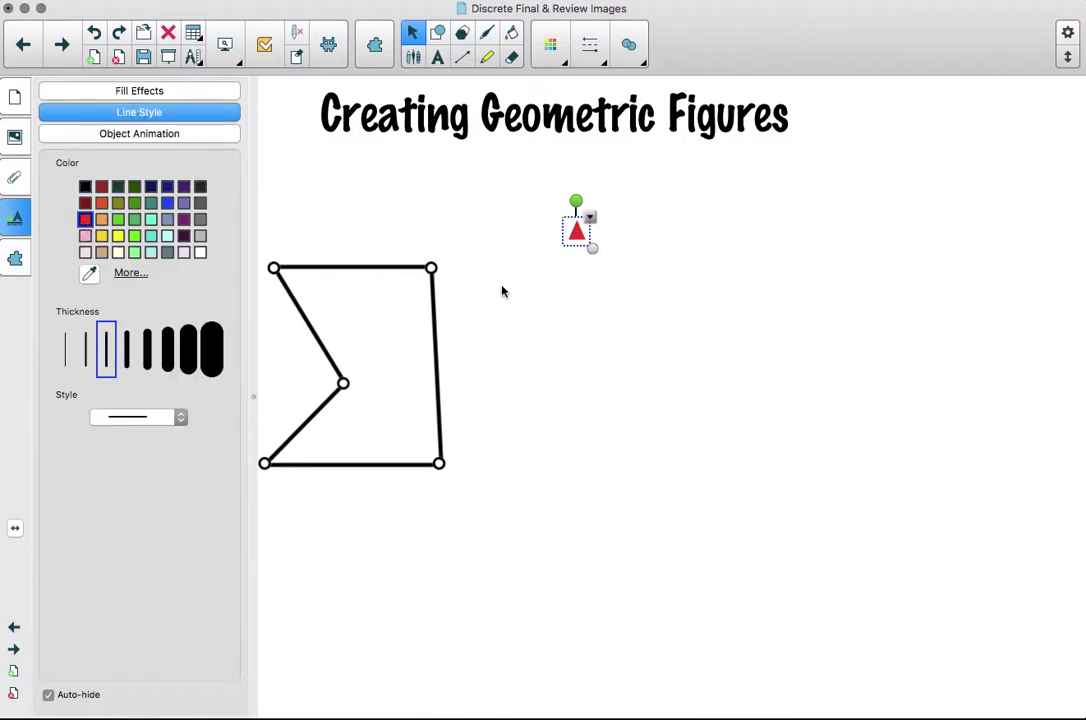
- Rotate the red triangle to point right and place it on the middle of the figure's top side
left_click(555, 303)
left_click(577, 232)
left_click_drag(576, 201, 370, 268)
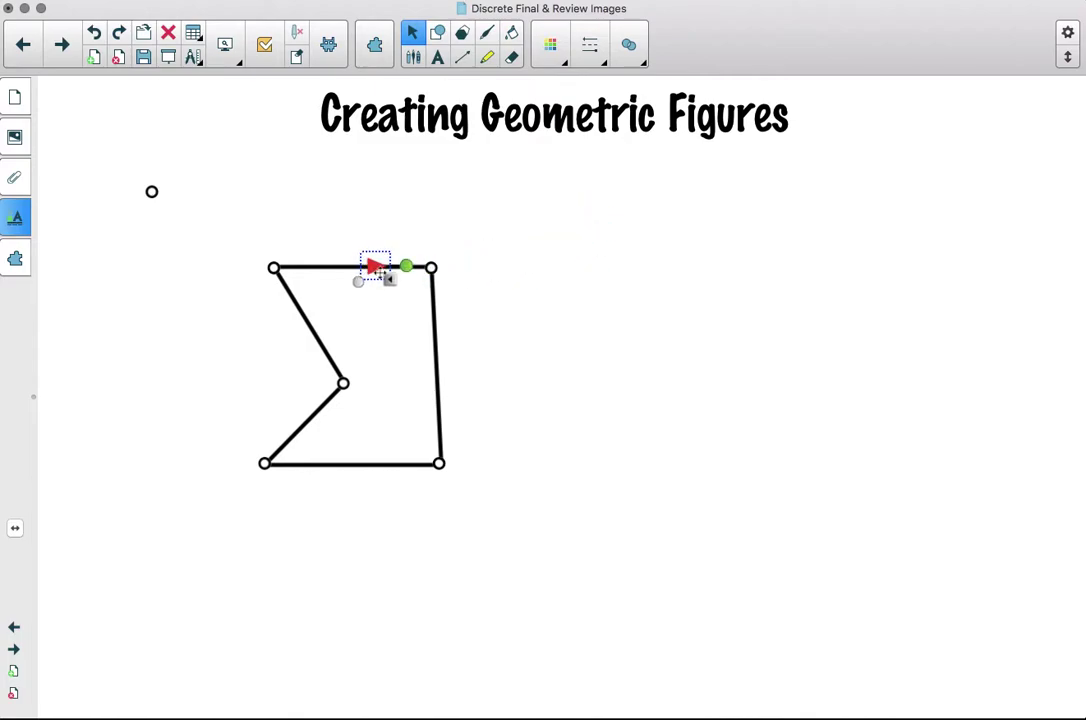
- Clone the red arrowhead and place the copy directly left of the original on the figure's top side
right_click(389, 282)
left_click(374, 300)
right_click(390, 284)
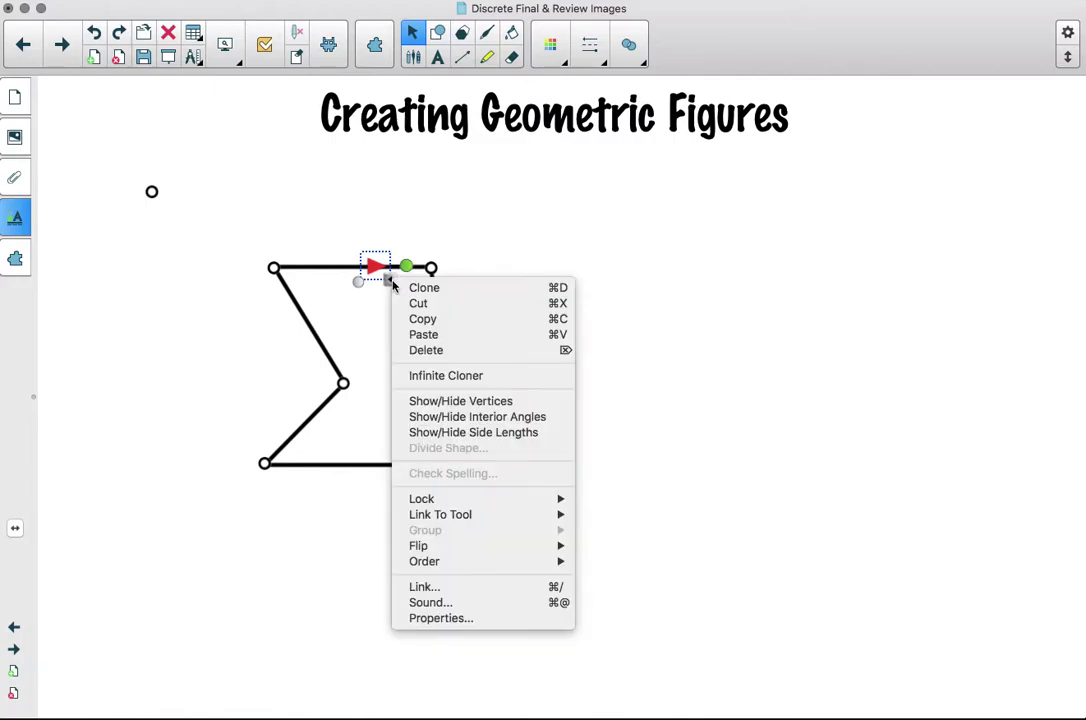
left_click(416, 287)
left_click_drag(413, 300, 347, 264)
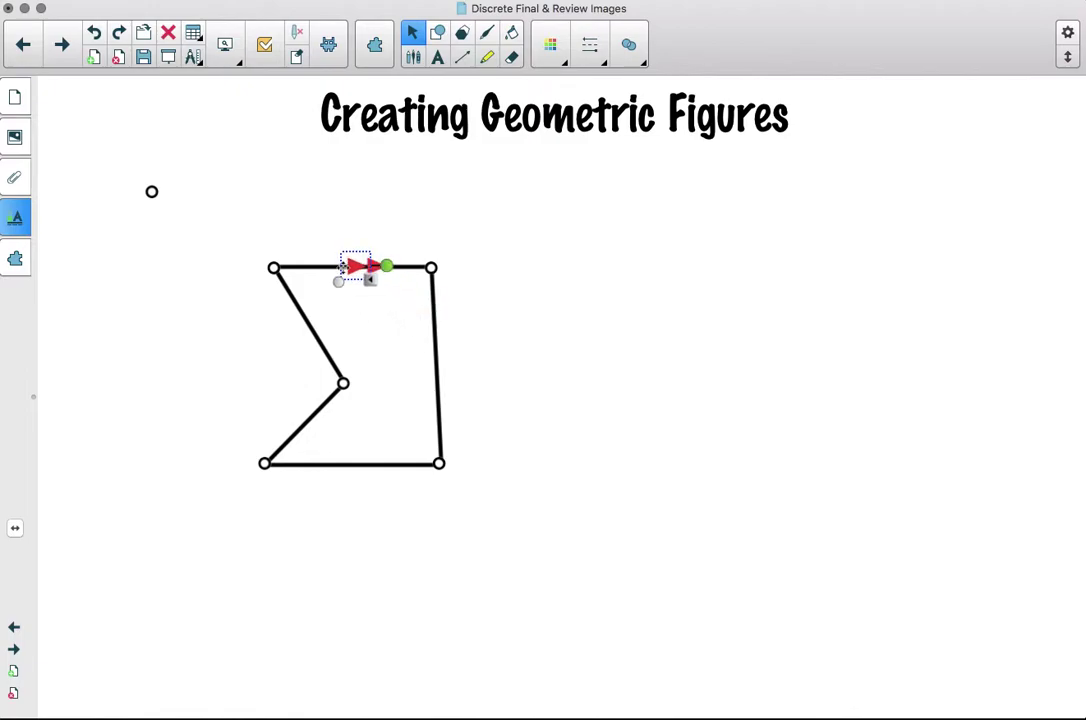
left_click(518, 318)
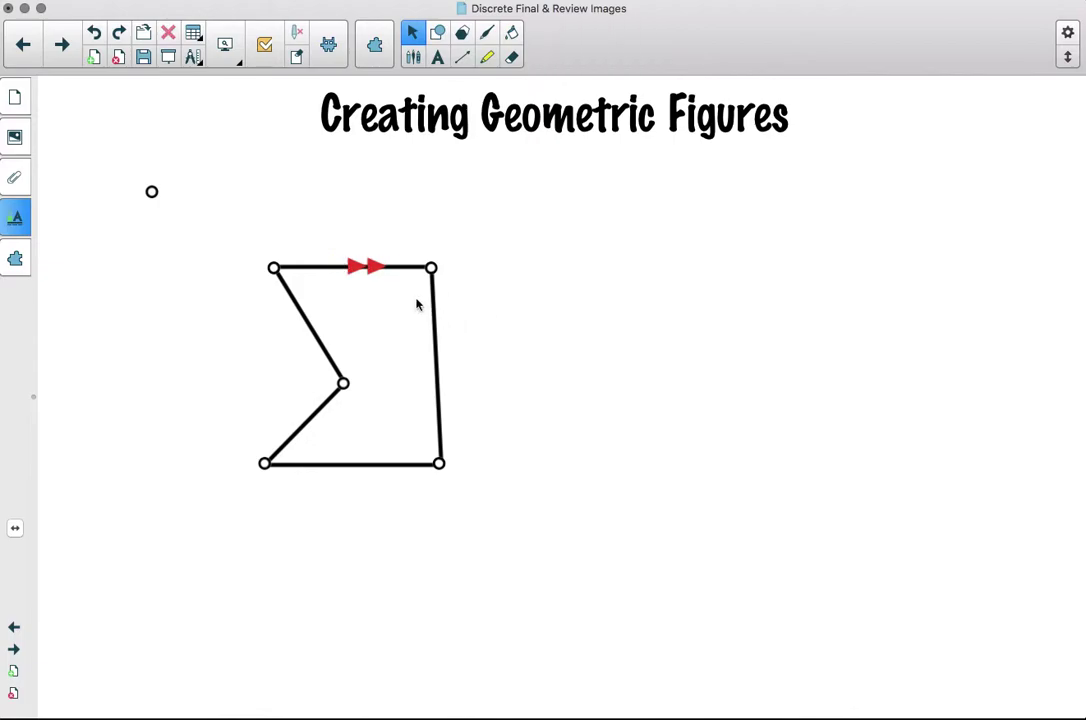
- Group the two red arrowheads on the top side into one object
left_click(356, 265)
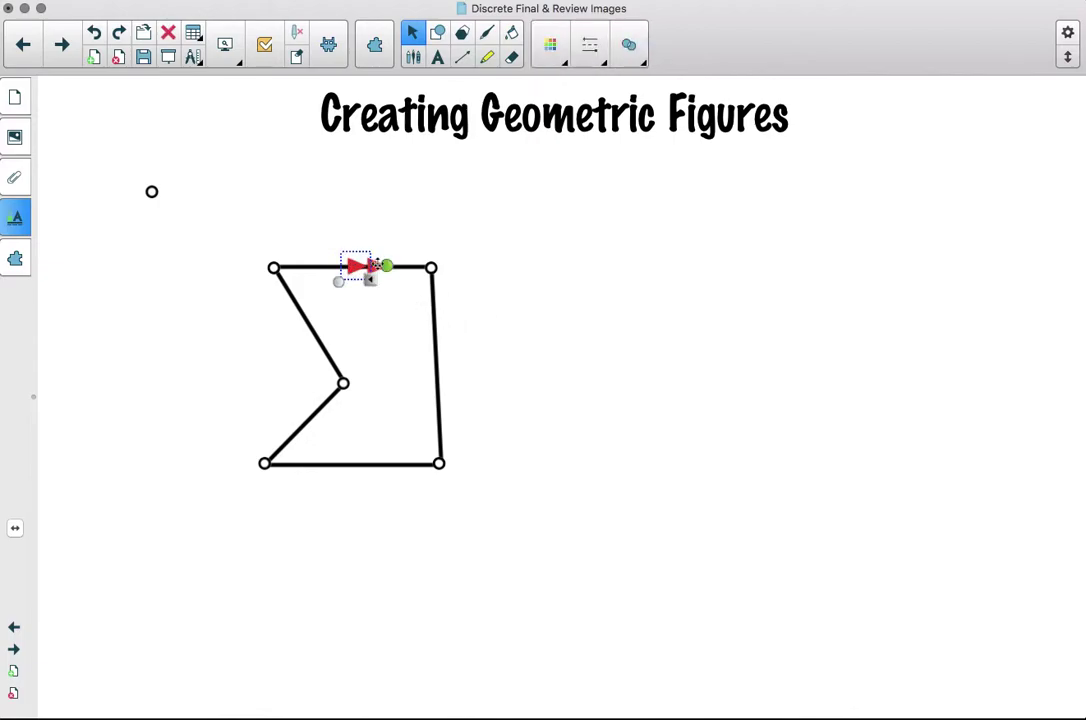
left_click(388, 315)
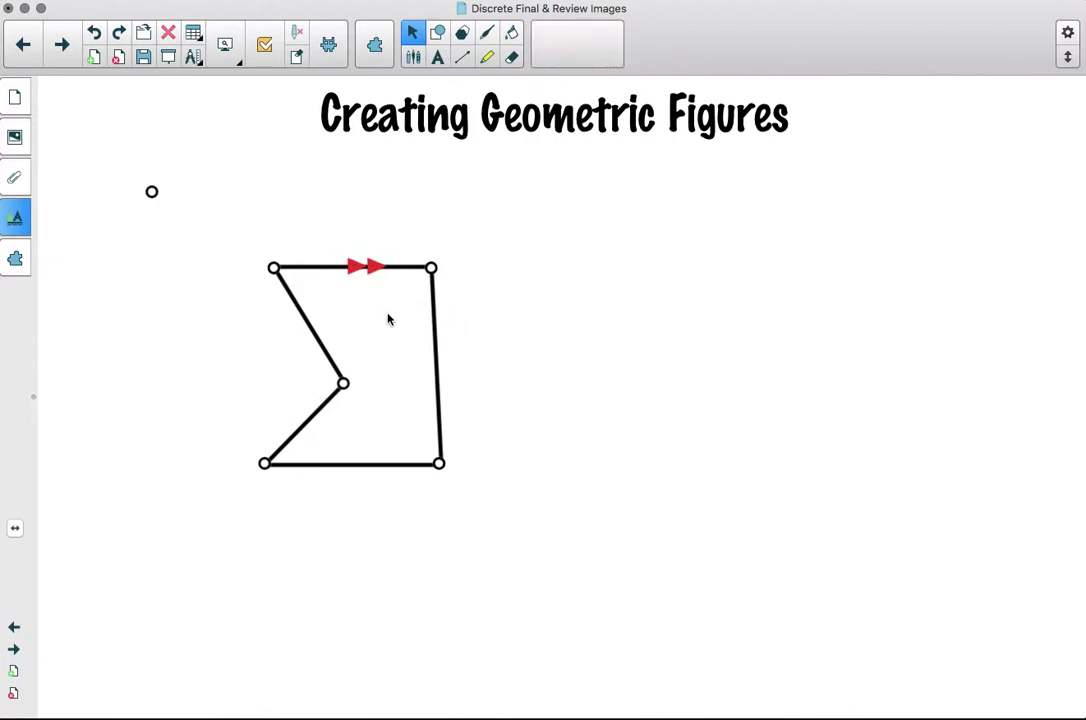
left_click(376, 266)
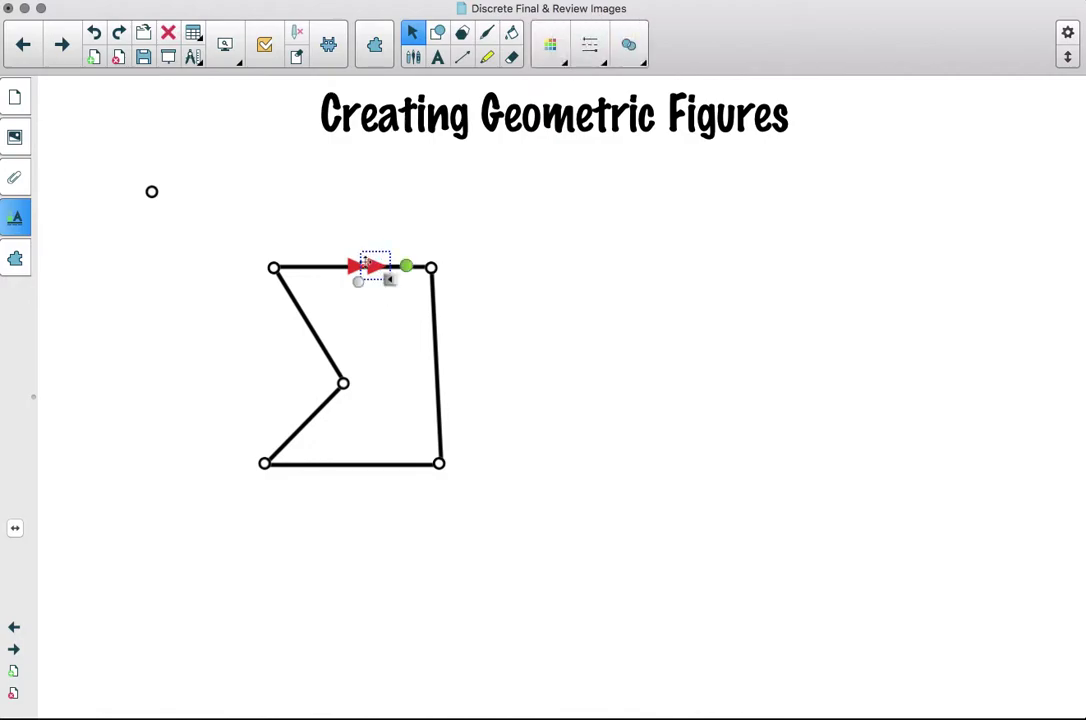
left_click(353, 266, "super")
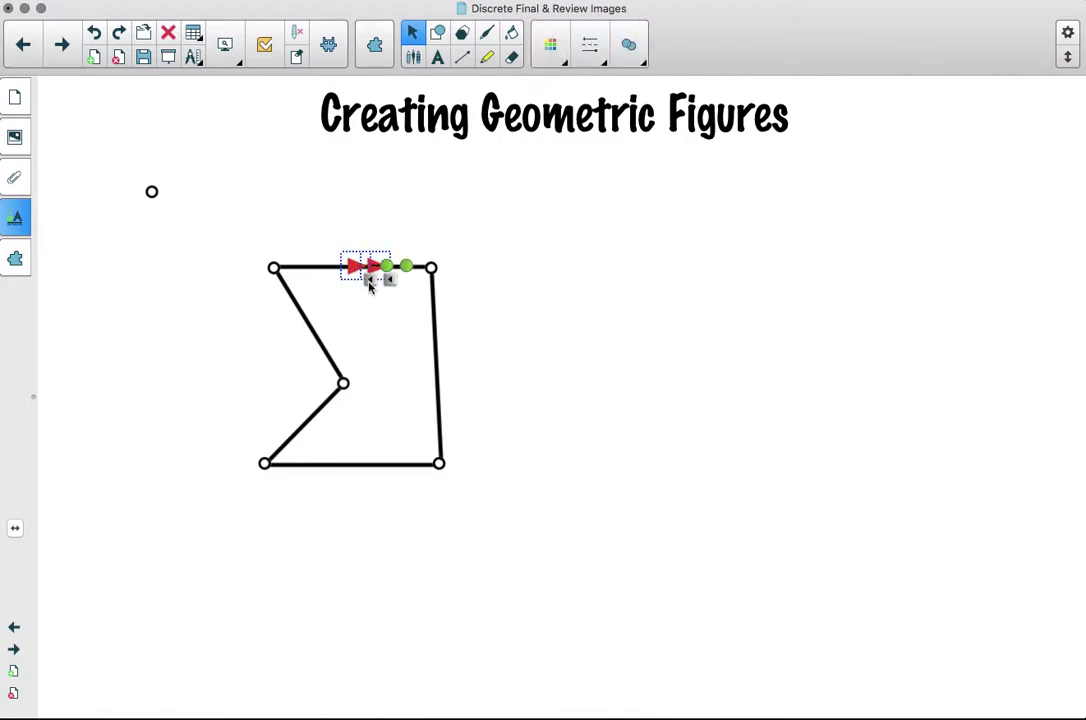
right_click(373, 285)
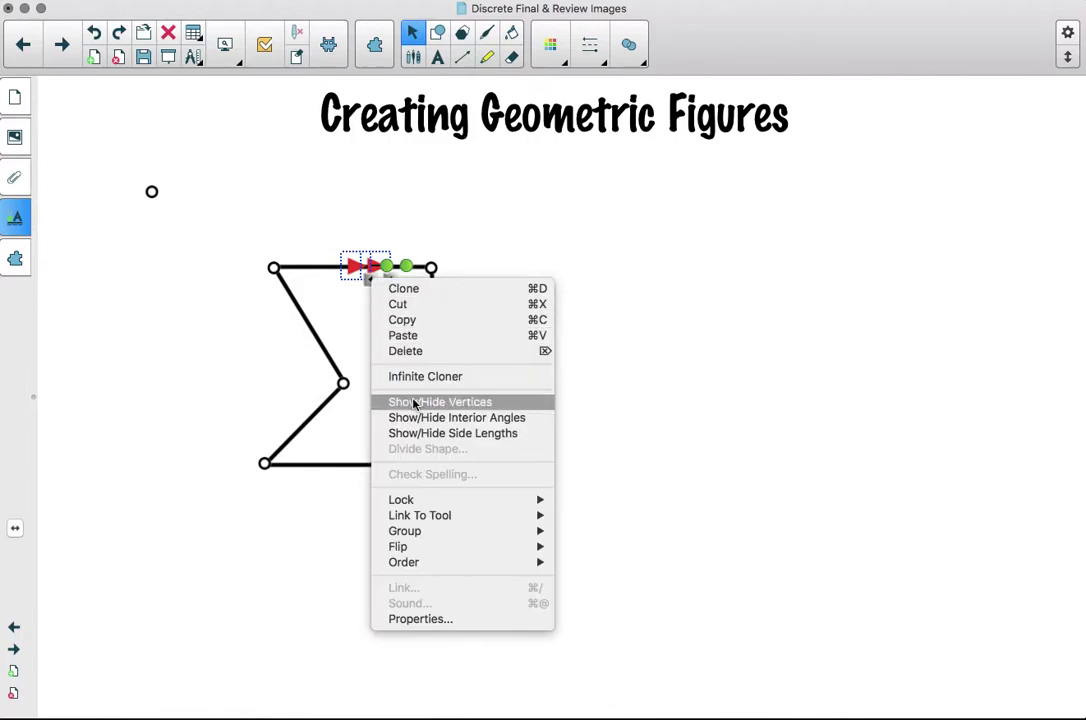
mouse_move(420, 537)
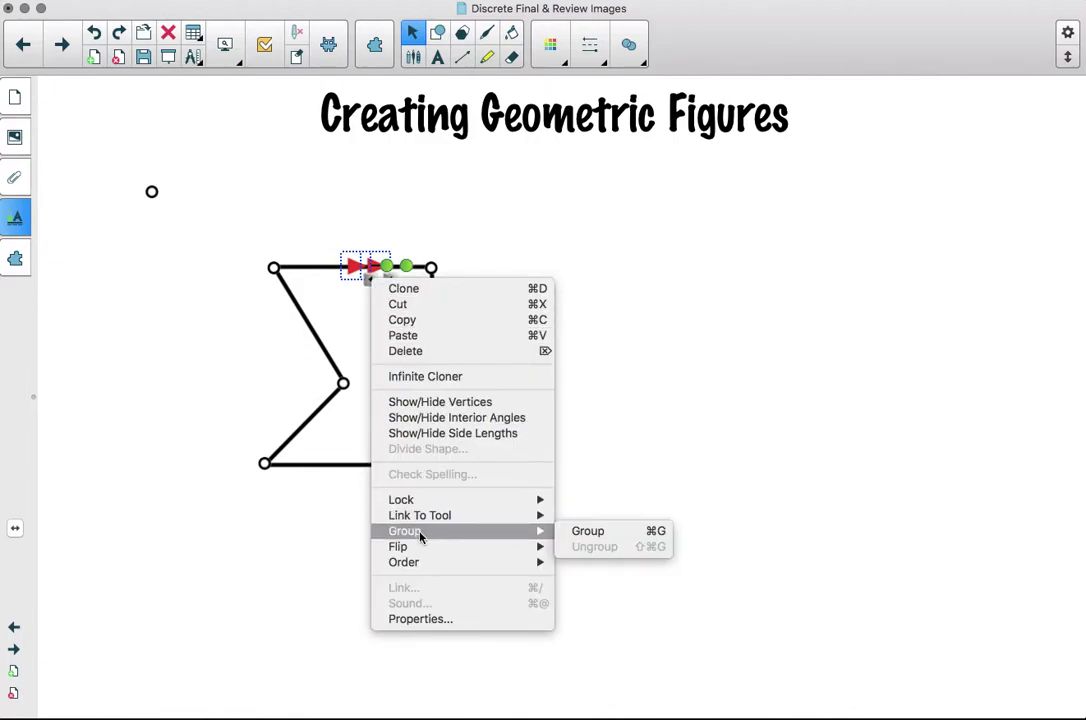
left_click(588, 531)
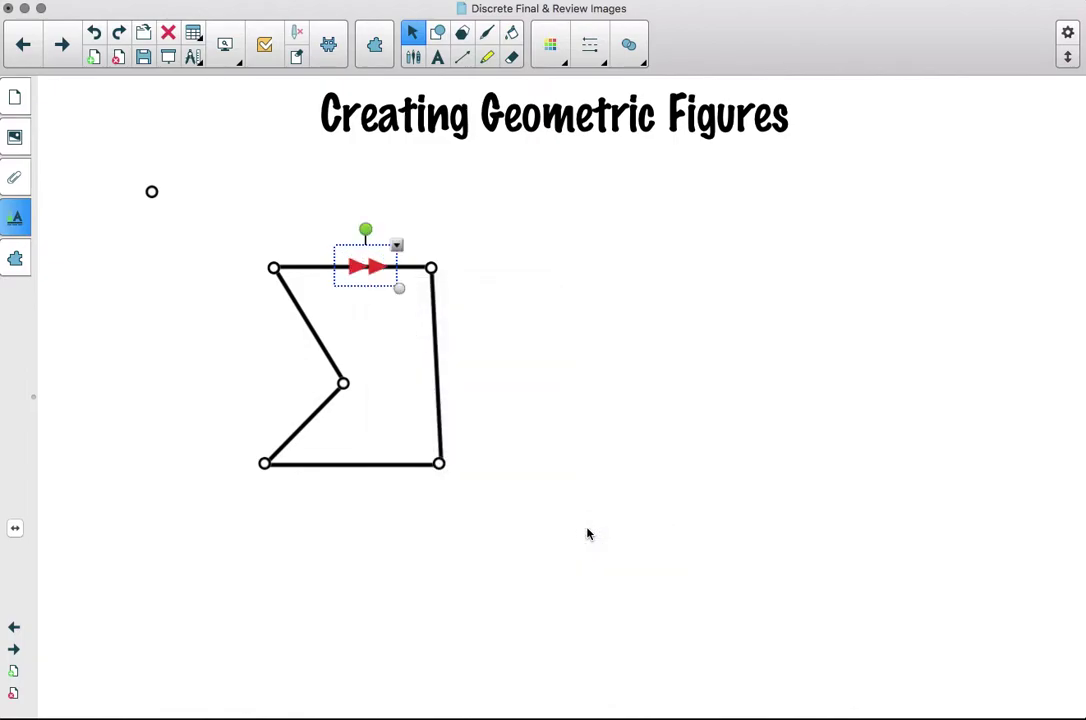
- Clone the grouped double arrowhead and place the copy on the middle of the figure's bottom side
left_click(398, 248)
left_click(414, 252)
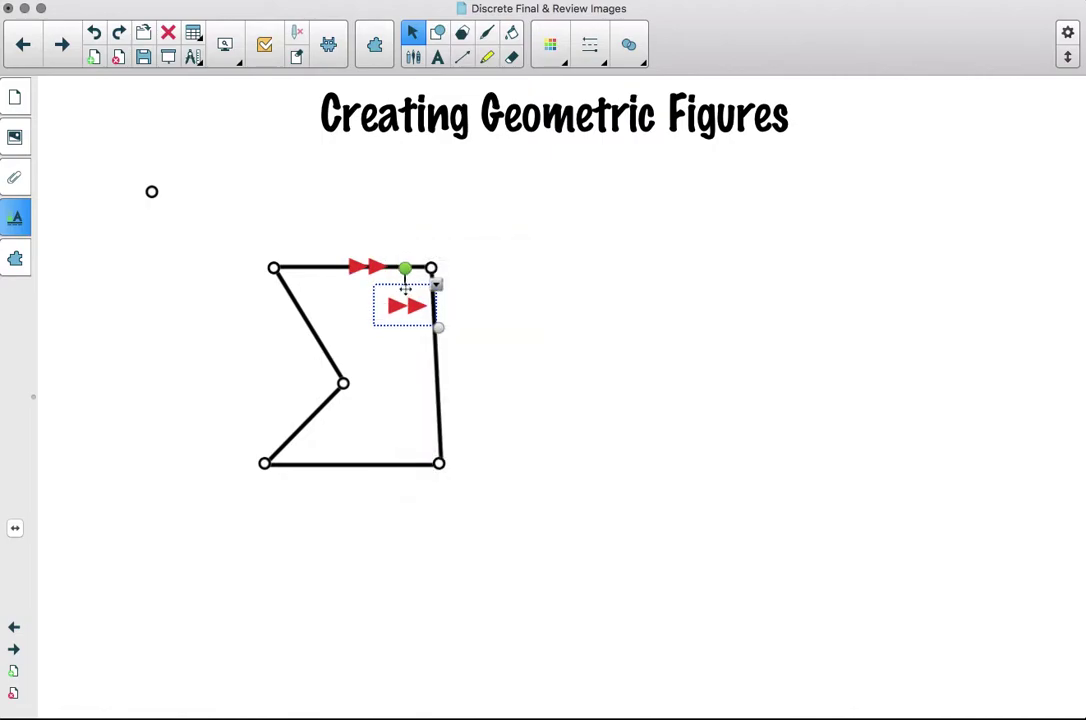
left_click_drag(398, 303, 360, 476)
left_click(620, 395)
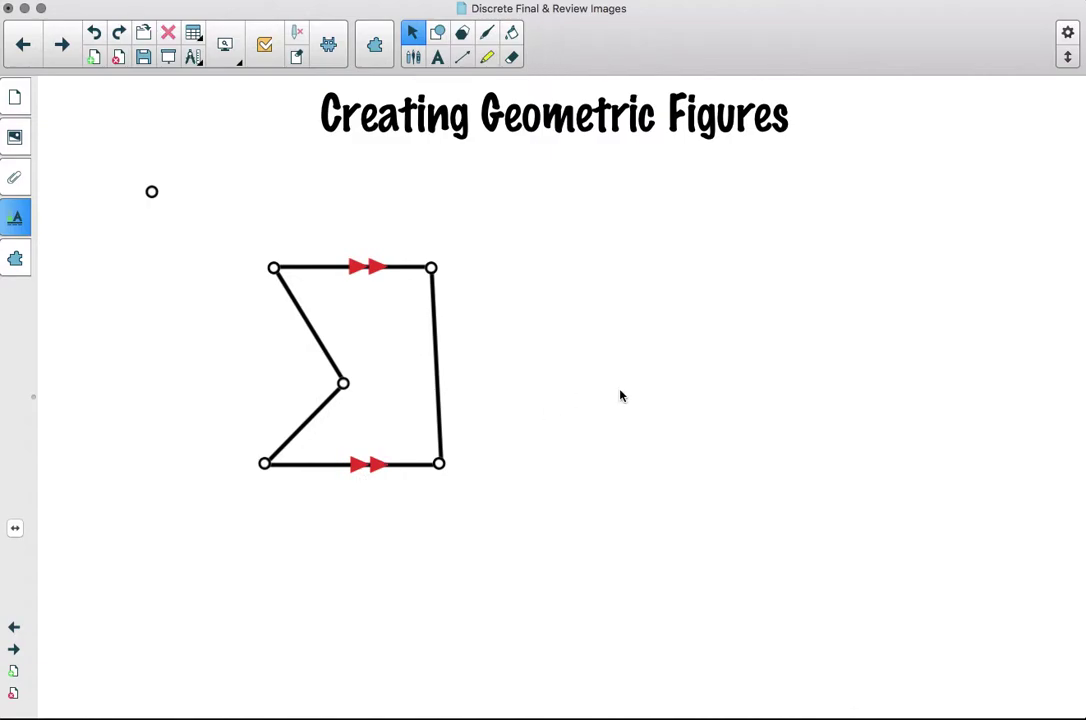
- Draw a small black arc, curving upward, in the empty area right of the figure using the line tool's arc style
left_click(463, 57)
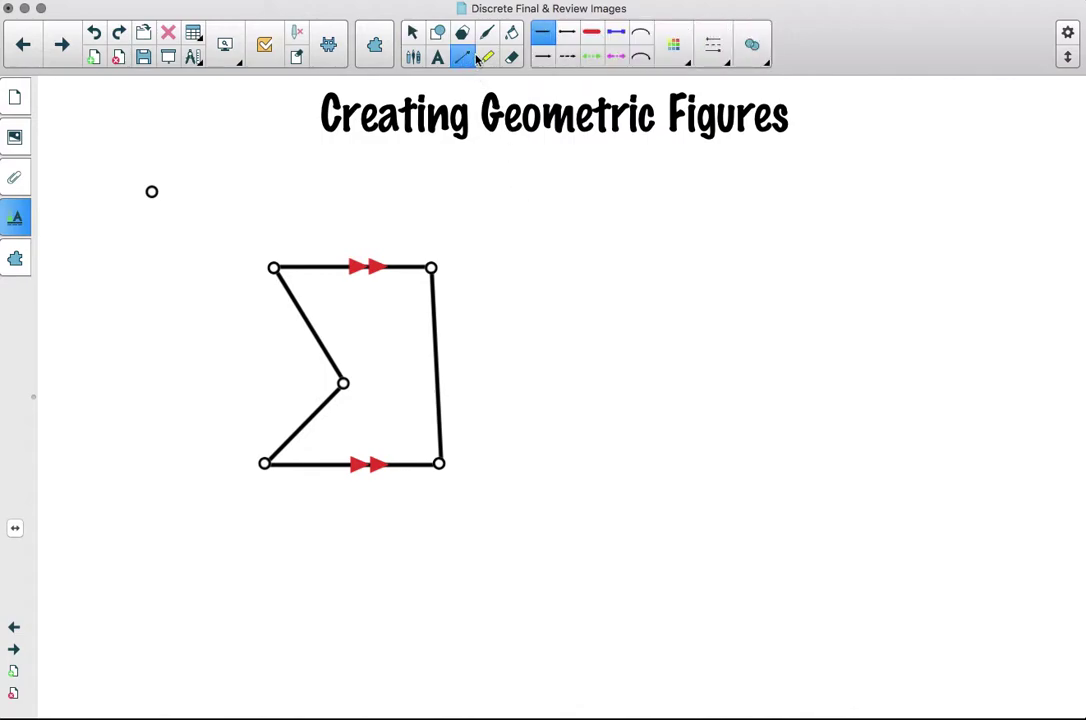
left_click(642, 33)
left_click_drag(548, 259, 574, 255)
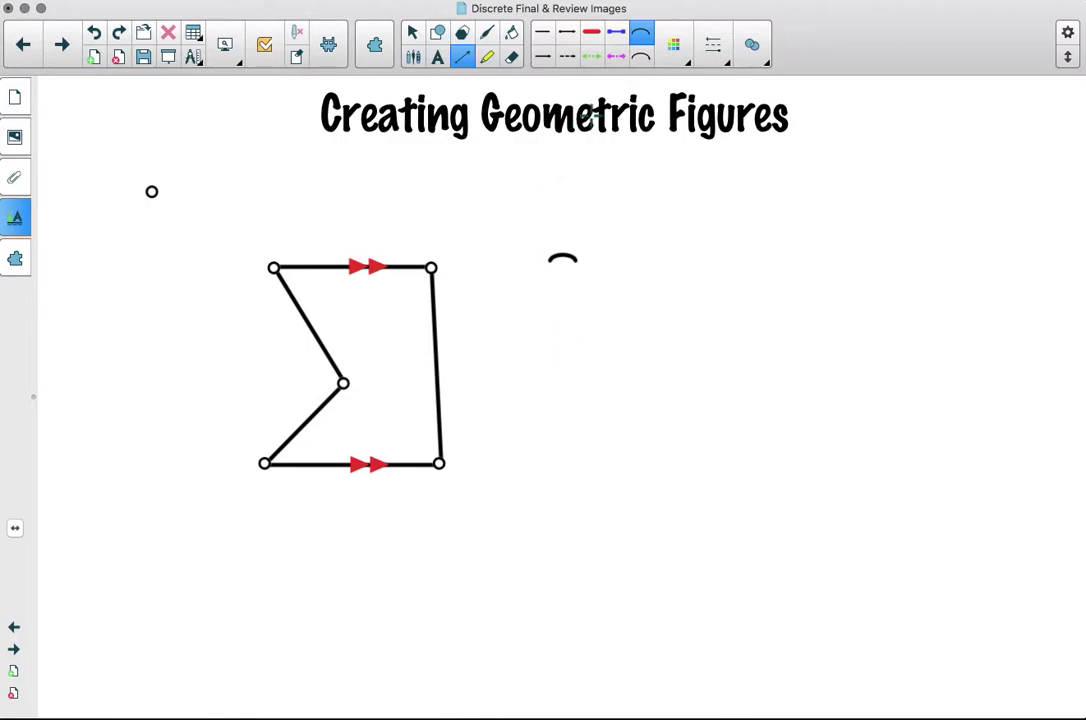
- Change the small arc's line colour to red
left_click(413, 34)
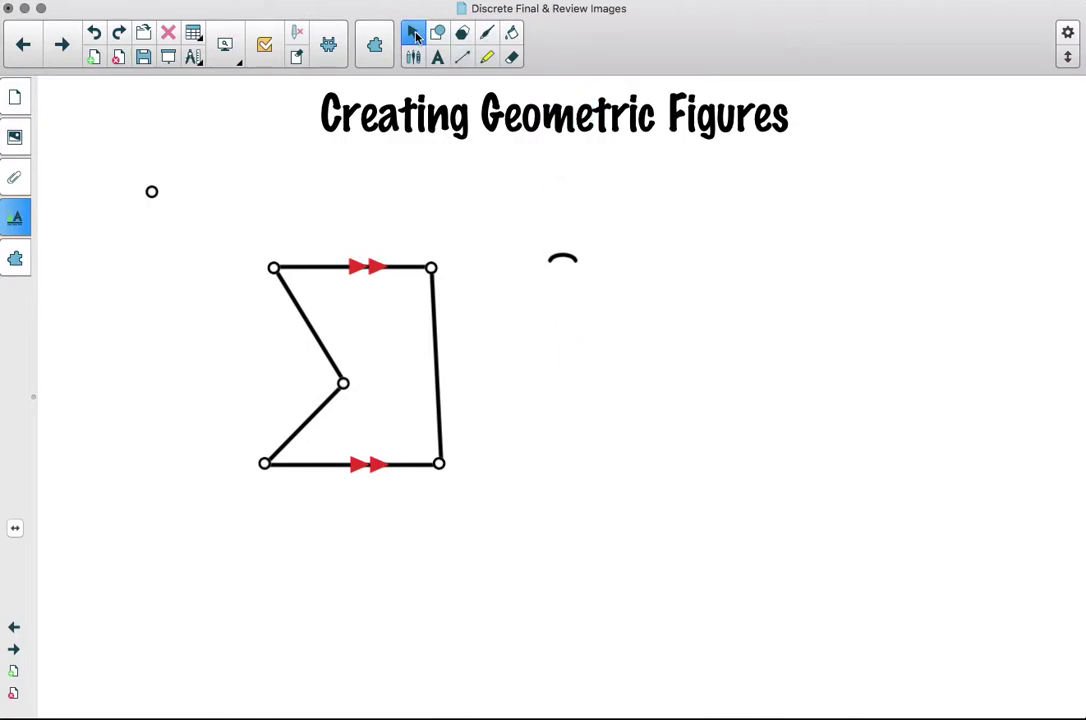
left_click(565, 256)
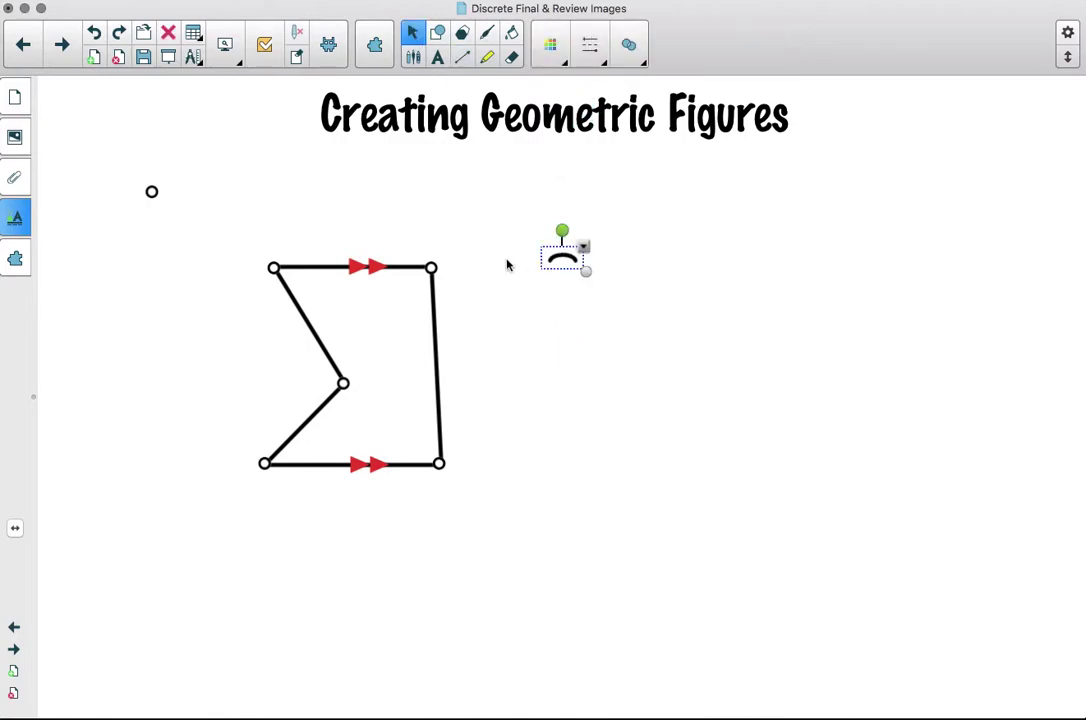
left_click(15, 218)
left_click(85, 335)
left_click(86, 219)
left_click(528, 322)
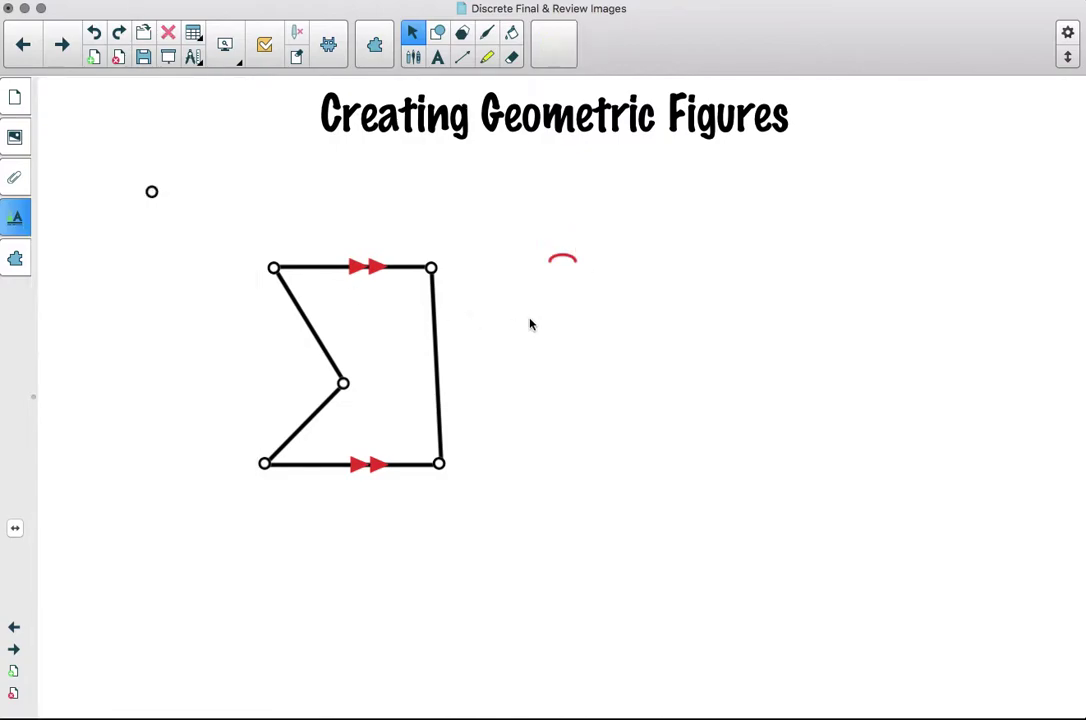
- Rotate the red arc into the figure's top-left angle and clone it to form a double-arc angle mark there
left_click(566, 257)
left_click_drag(562, 230, 296, 290)
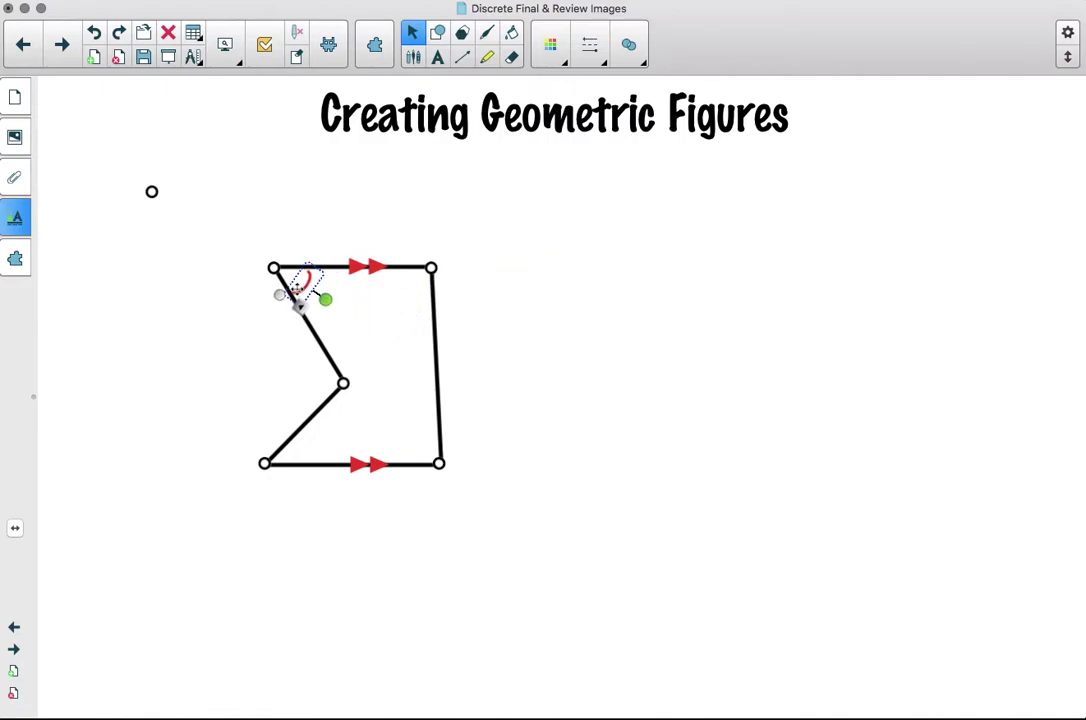
right_click(298, 309)
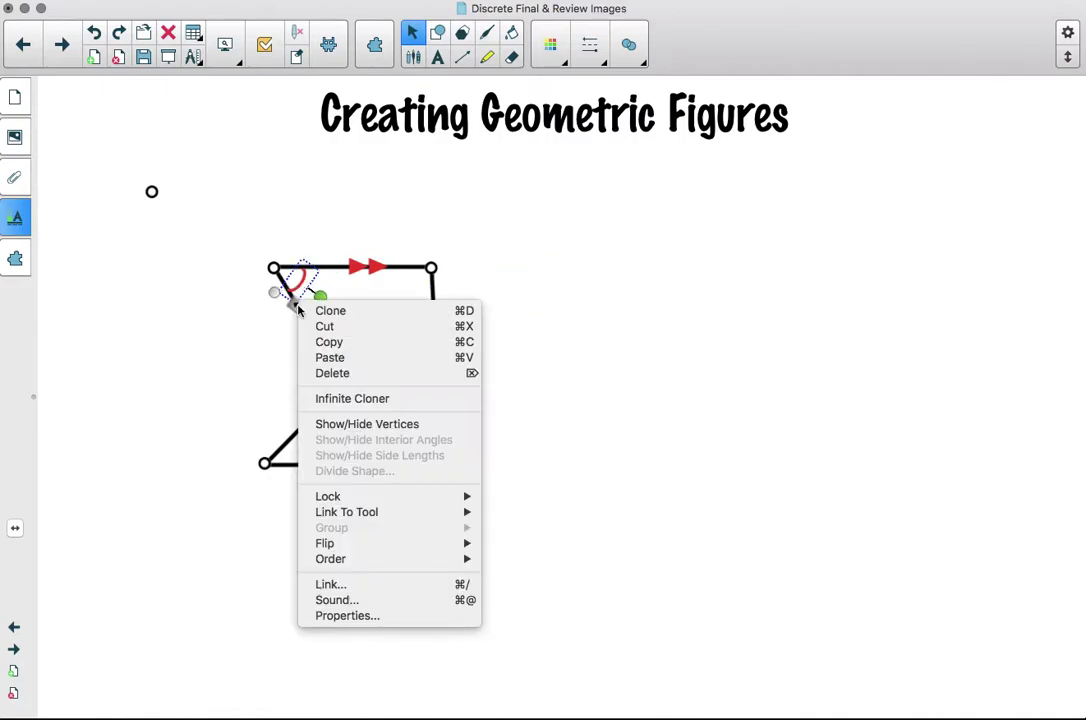
left_click(305, 310)
left_click_drag(334, 341, 291, 299)
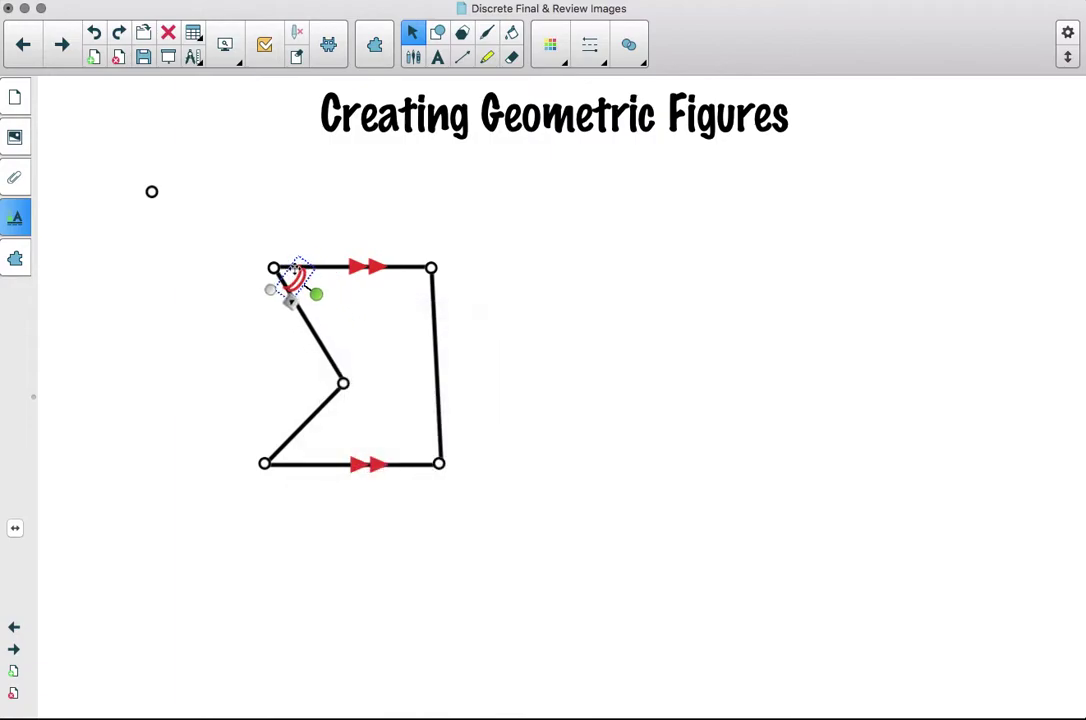
left_click(487, 330)
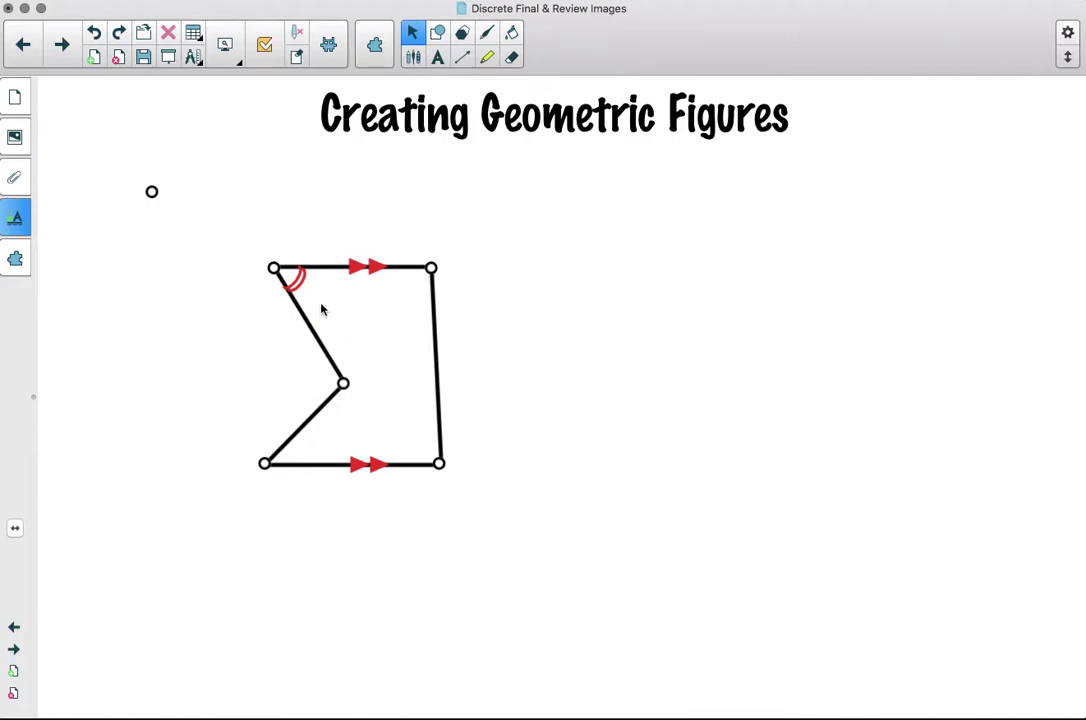
- Clone the red arcs and rotate the copies into the figure's bottom-left angle as a matching double-arc mark
left_click(298, 283)
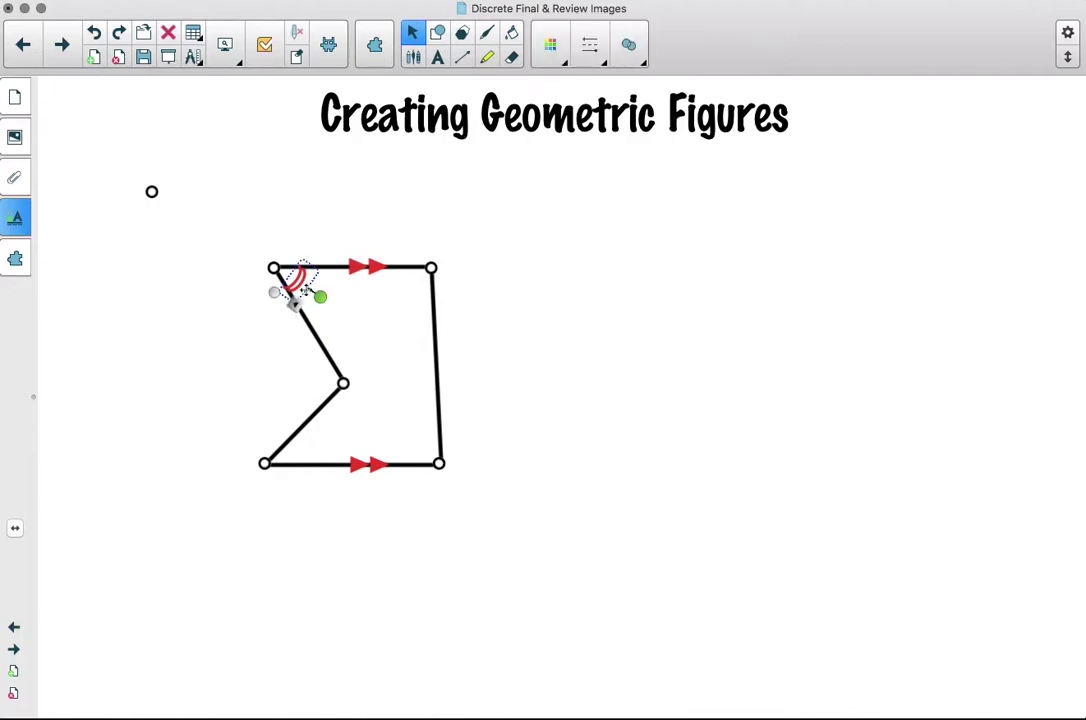
right_click(296, 299)
left_click(315, 312)
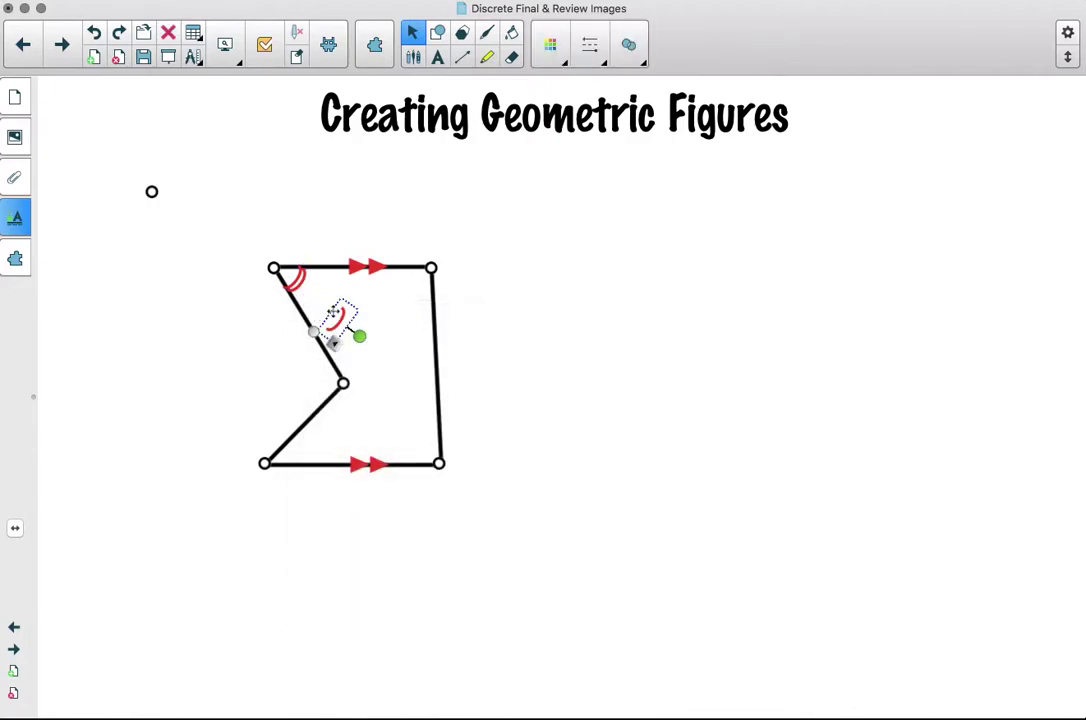
mouse_move(336, 330)
left_mouse_down()
mouse_move(324, 468)
mouse_move(339, 444)
mouse_move(317, 466)
mouse_move(322, 455)
mouse_move(294, 455)
left_mouse_up()
right_click(317, 466)
left_click(352, 402)
left_click(359, 528)
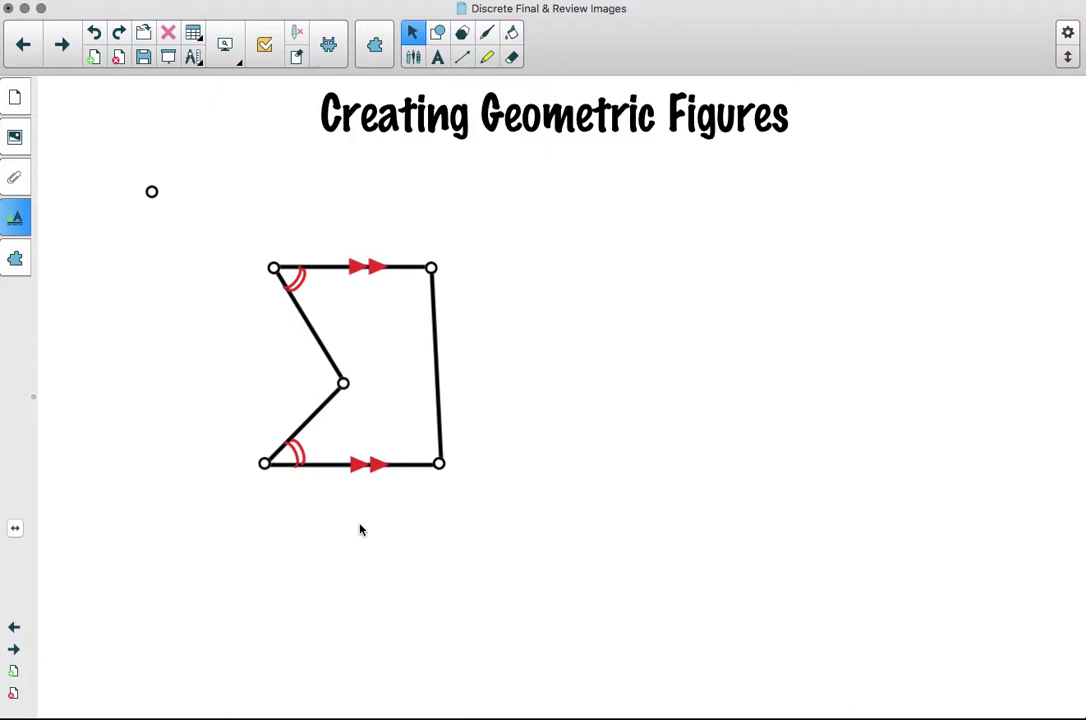
- Group all vertices, sides, arrowheads and angle arcs of the figure into one object
left_click_drag(211, 221, 530, 552)
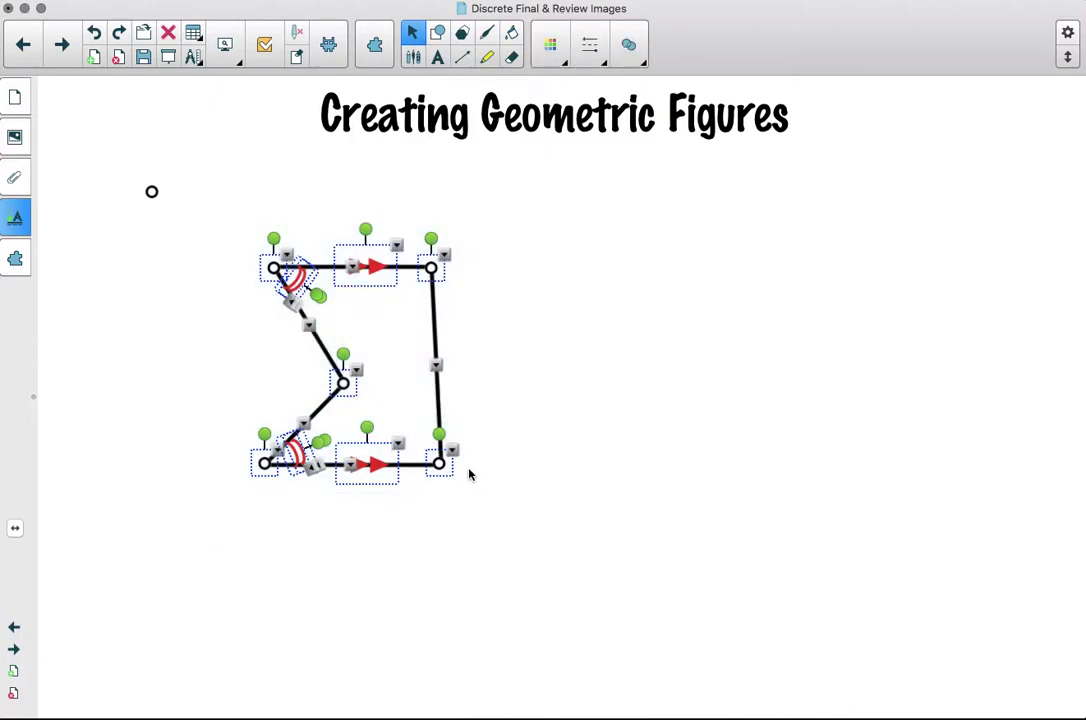
right_click(454, 455)
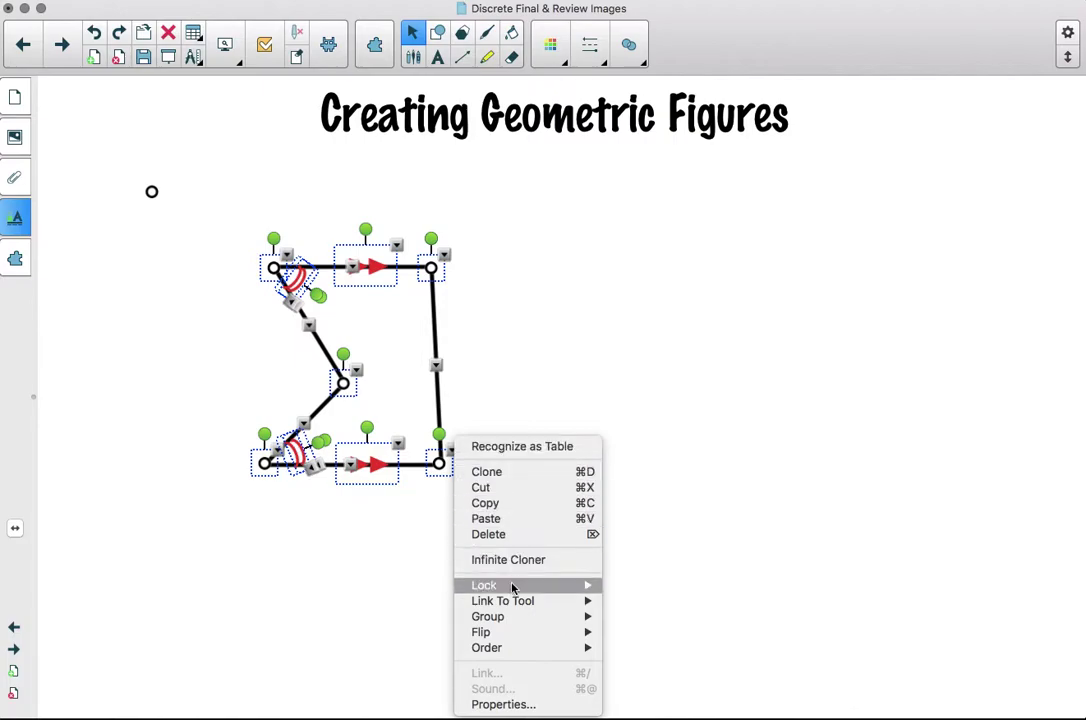
mouse_move(511, 617)
left_click(626, 620)
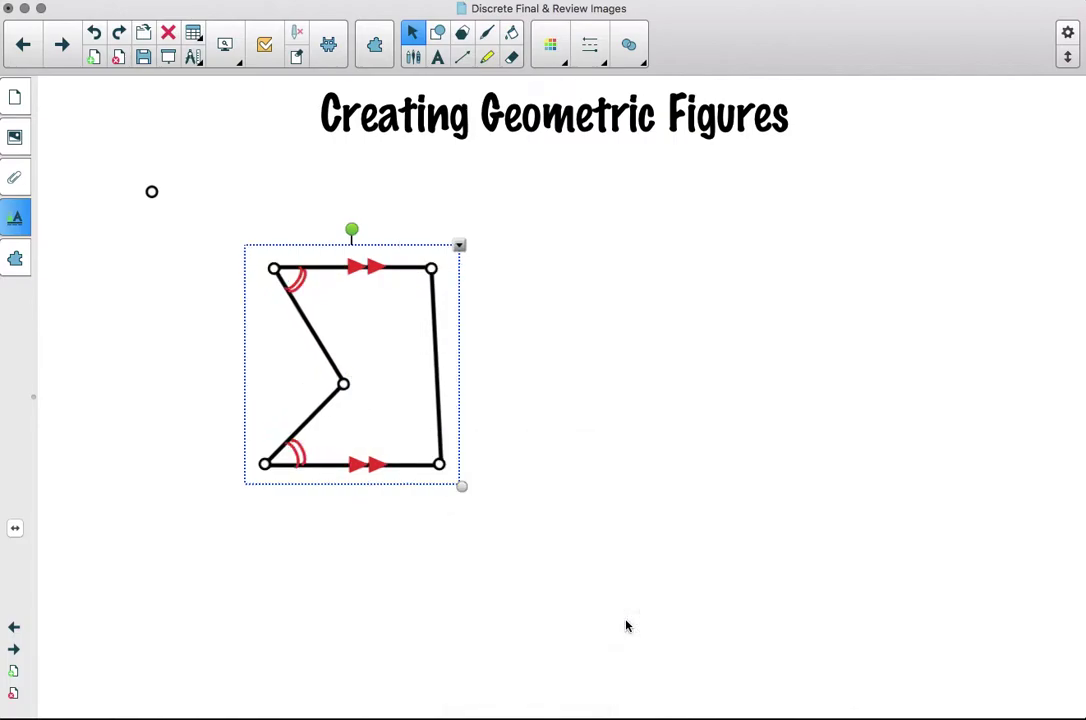
- Clone the grouped figure and place the original and the copy side by side, with the copy on the right
left_click_drag(339, 359, 530, 364)
left_click(505, 380)
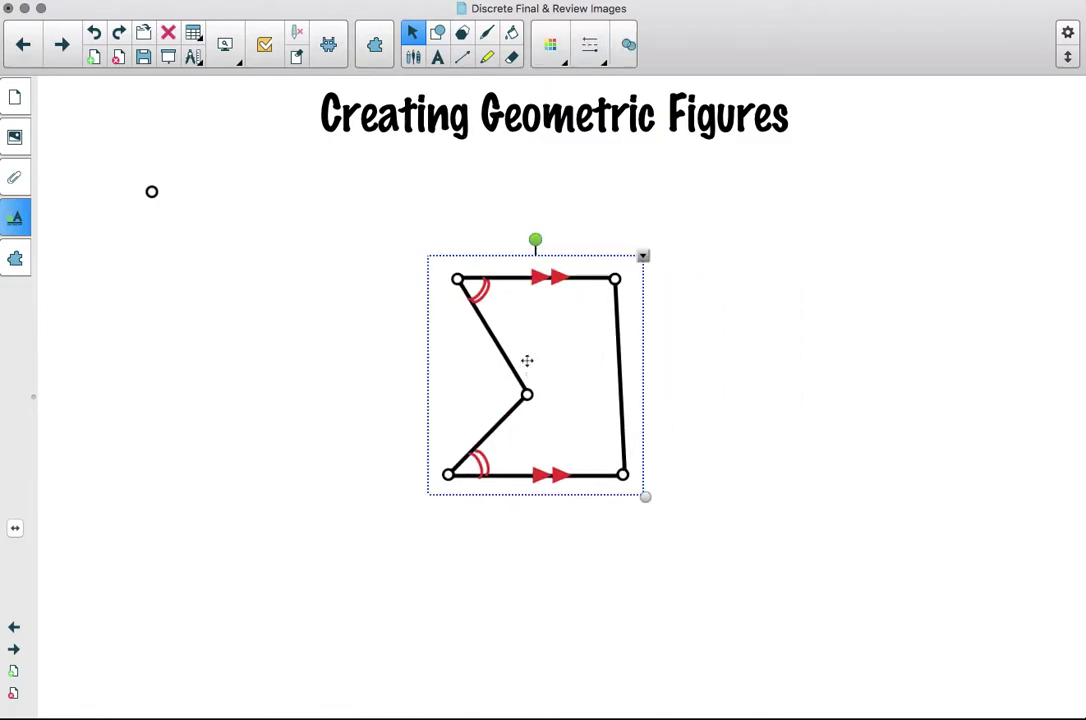
left_click(644, 257)
left_click(665, 262)
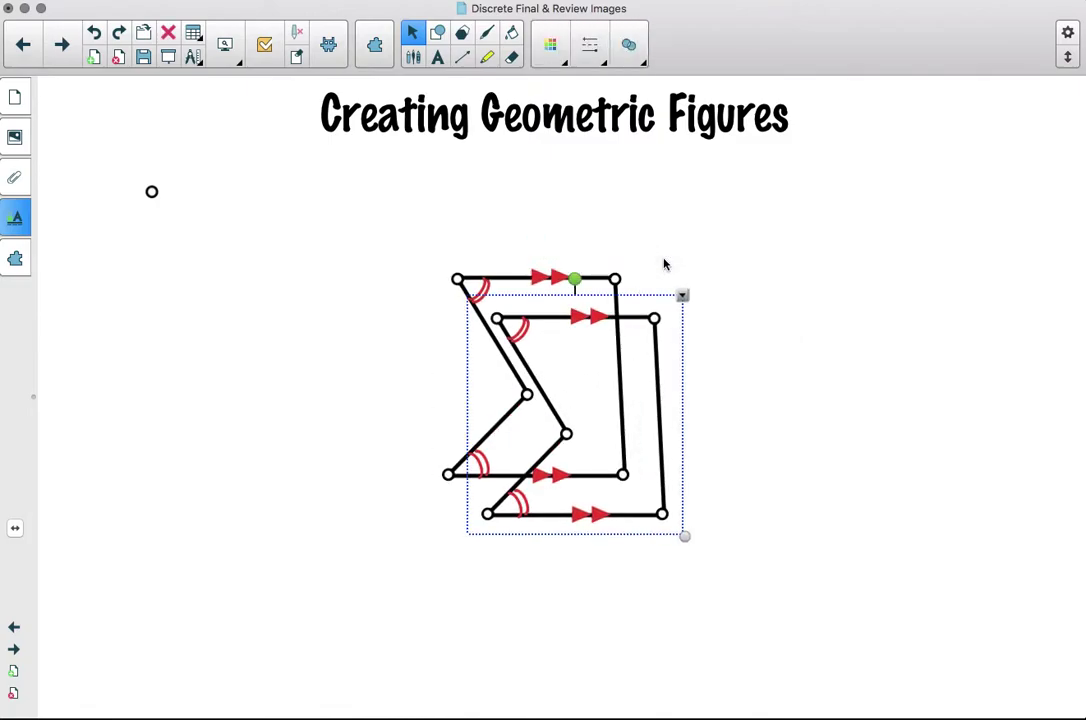
mouse_move(642, 334)
left_mouse_down()
mouse_move(780, 240)
mouse_move(836, 224)
left_mouse_up()
left_click_drag(619, 356, 399, 266)
left_click(812, 214)
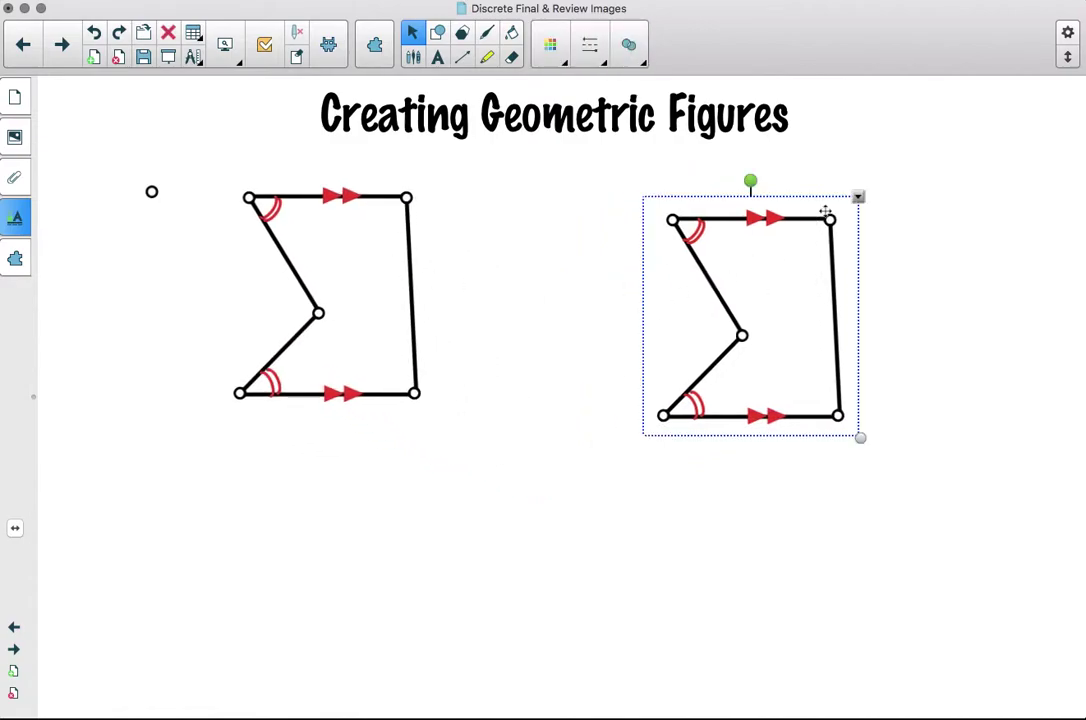
- Ungroup the right-hand copy of the figure
right_click(857, 198)
mouse_move(879, 338)
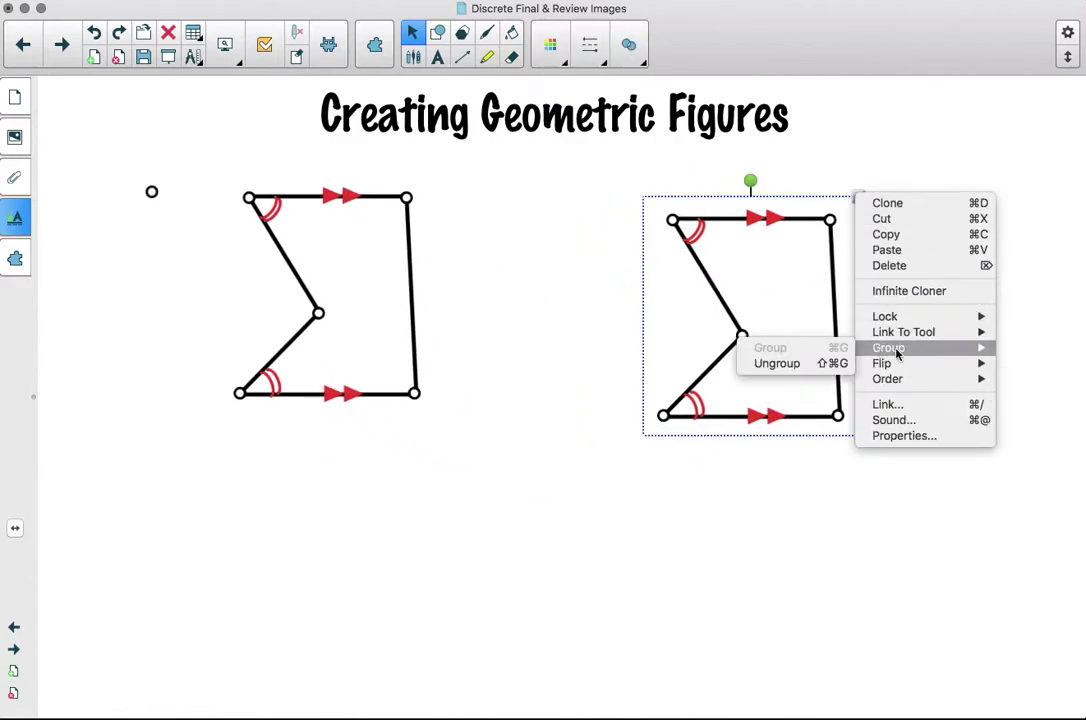
left_click(815, 364)
left_click(987, 374)
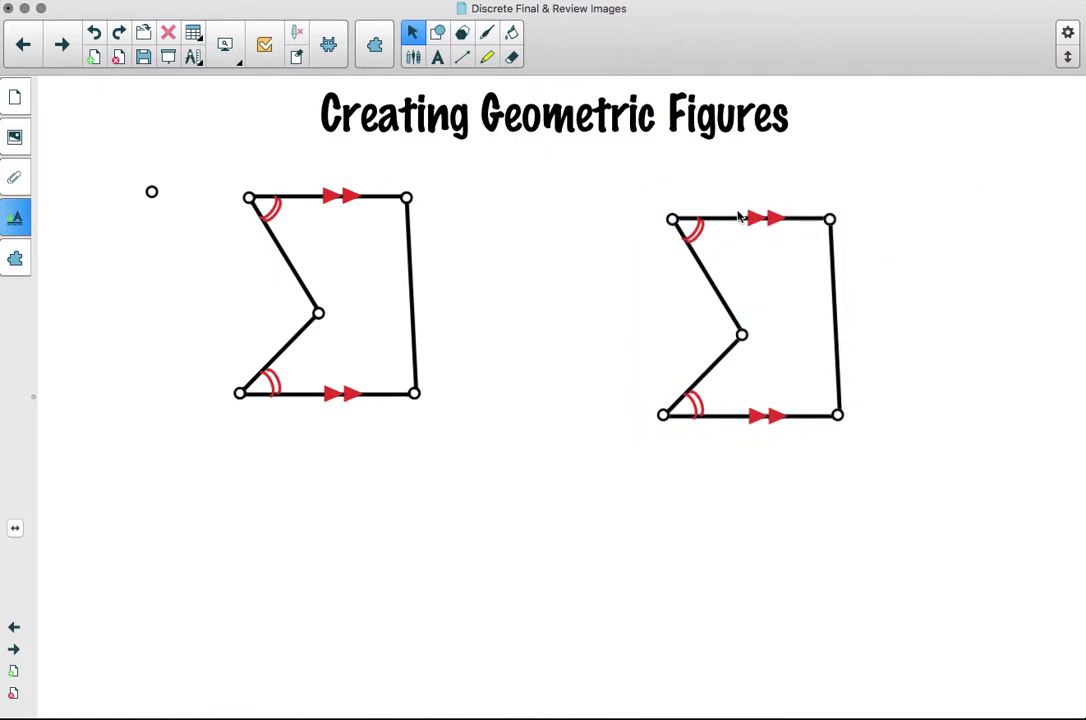
- Ungroup the double arrowhead on the copy's top side and delete its right arrowhead
left_click(778, 221)
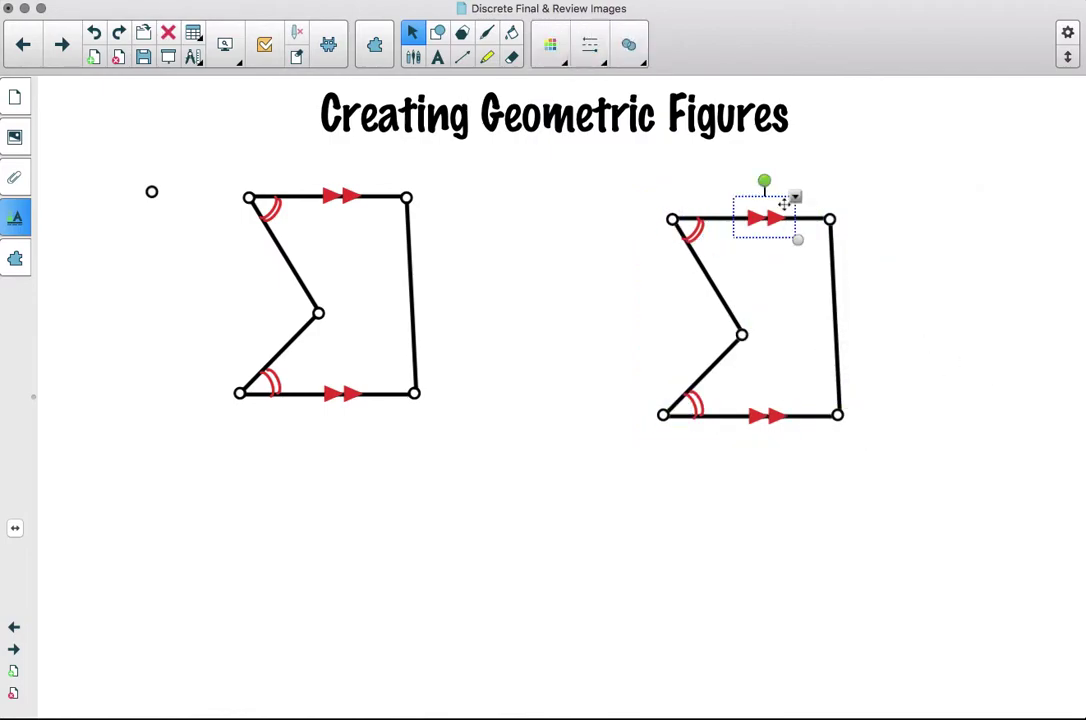
left_click(795, 197)
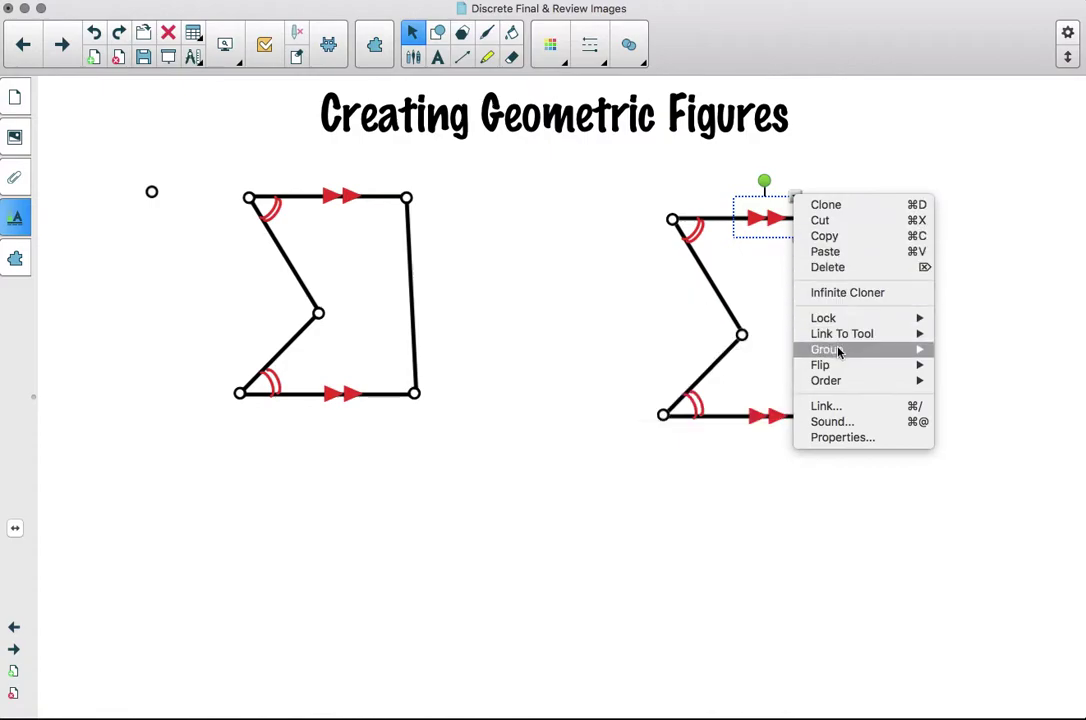
mouse_move(905, 350)
left_click(960, 366)
left_click(948, 337)
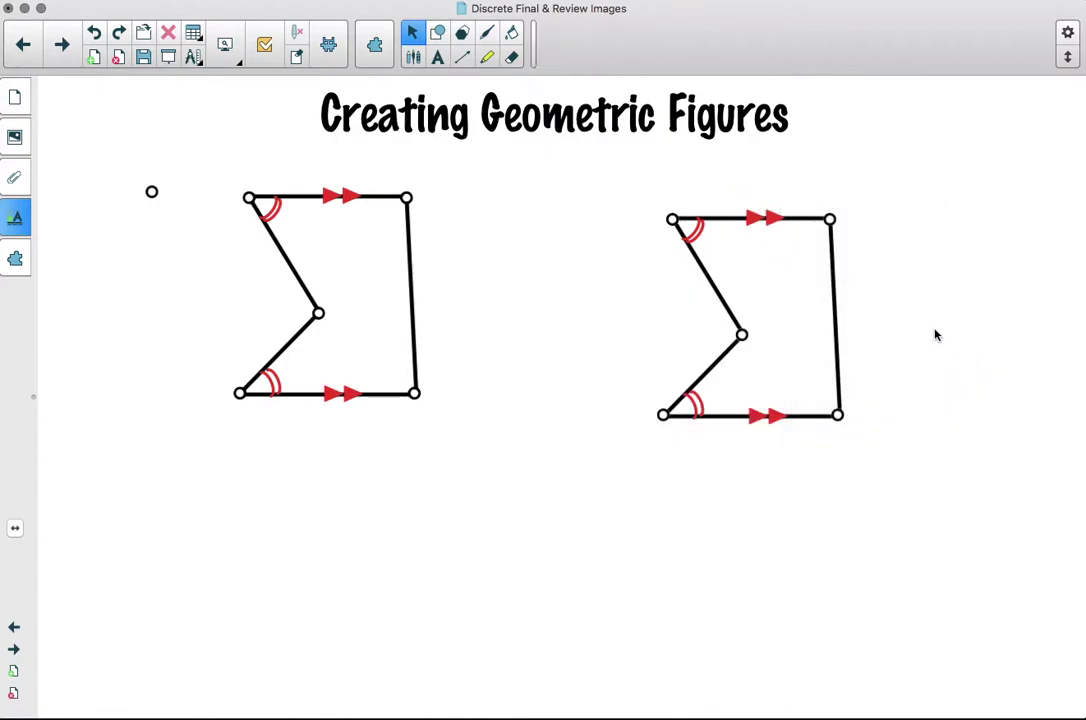
left_click(771, 218)
left_click_drag(771, 218, 793, 427)
- Ungroup the double arrowhead on the copy's bottom side and delete its right arrowhead
left_click(795, 395)
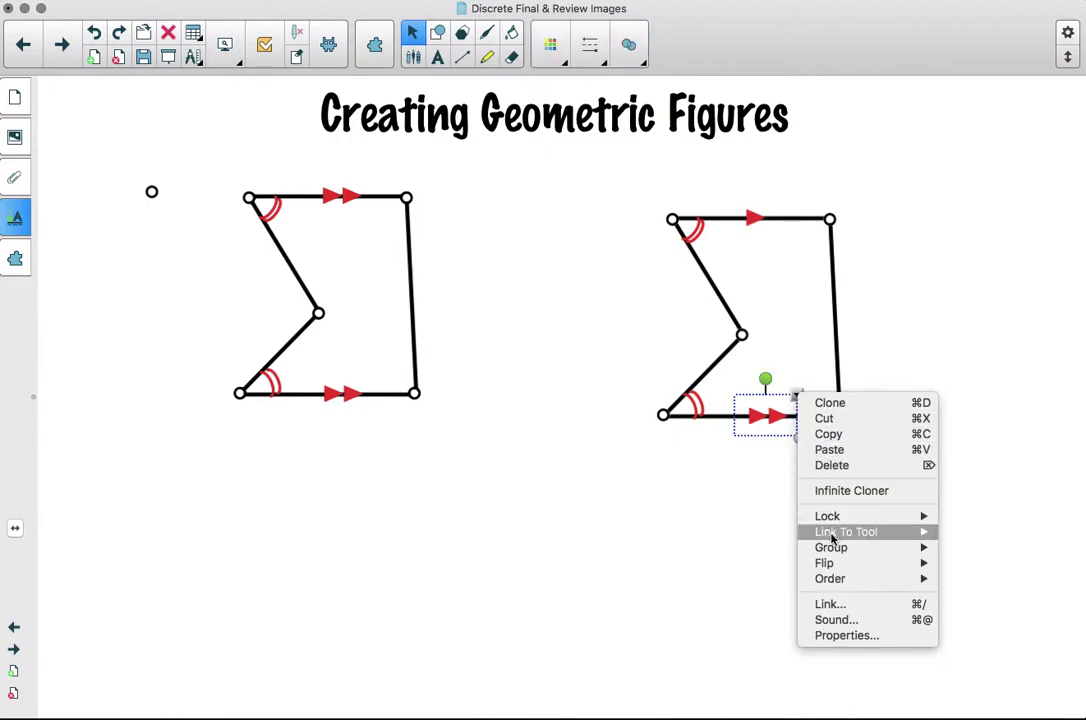
mouse_move(836, 548)
left_click(955, 566)
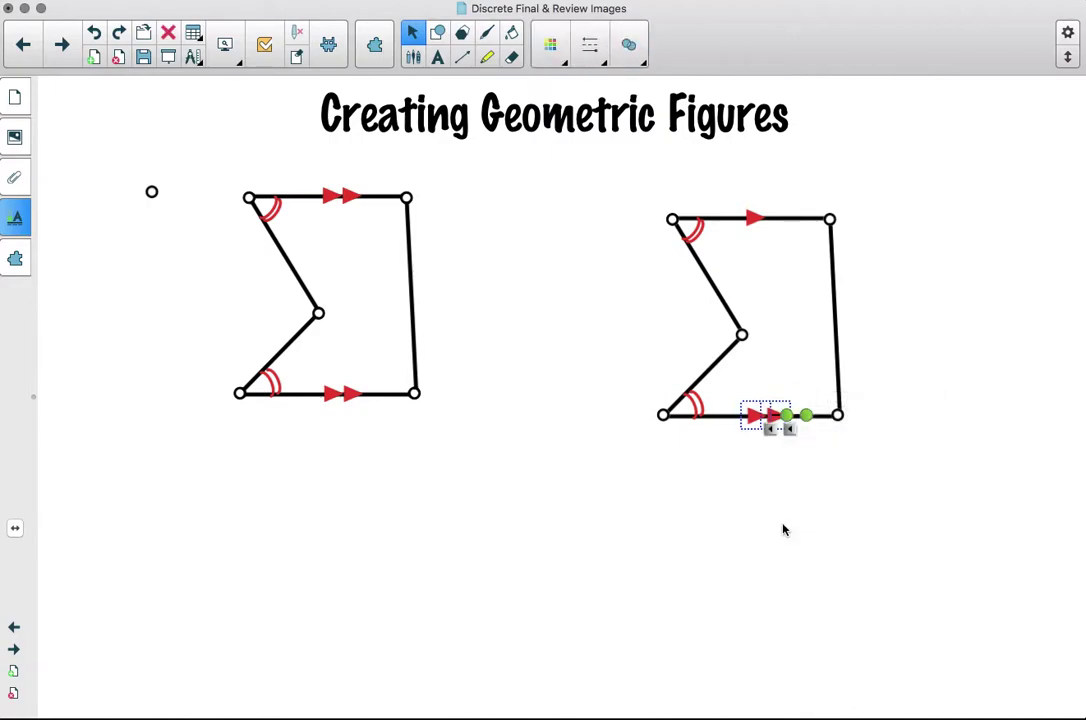
left_click(783, 439)
left_click(777, 418)
key("Delete")
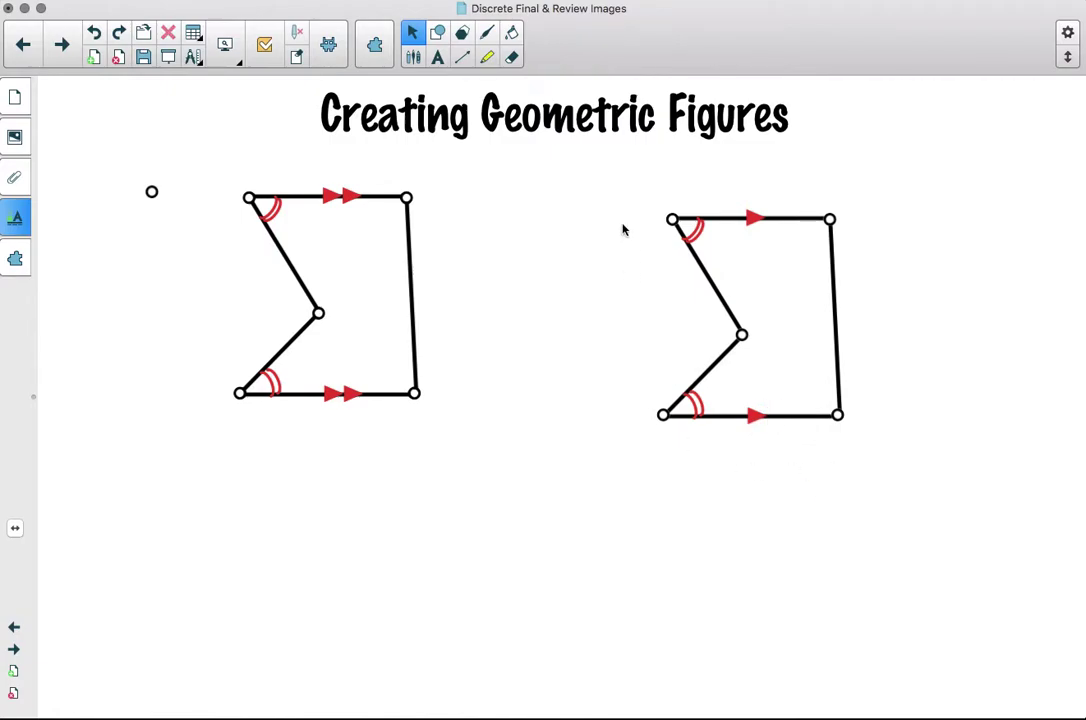
- Regroup all parts of the right-hand figure, including its single arrowheads, into one object
left_click_drag(605, 185, 953, 543)
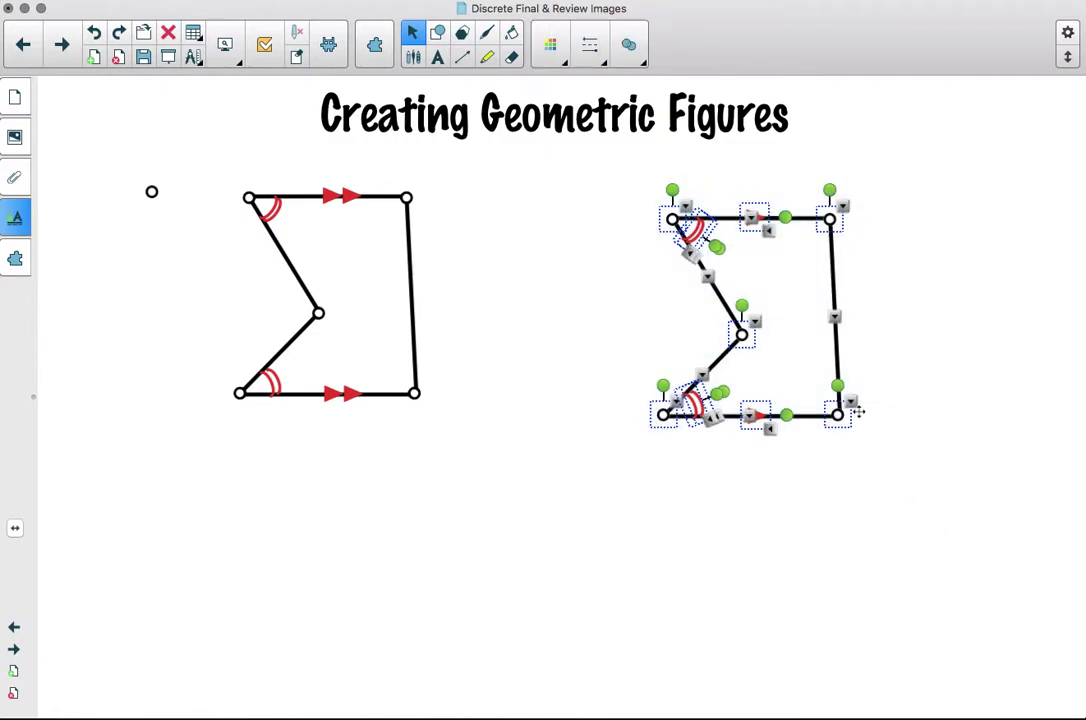
right_click(856, 406)
mouse_move(924, 584)
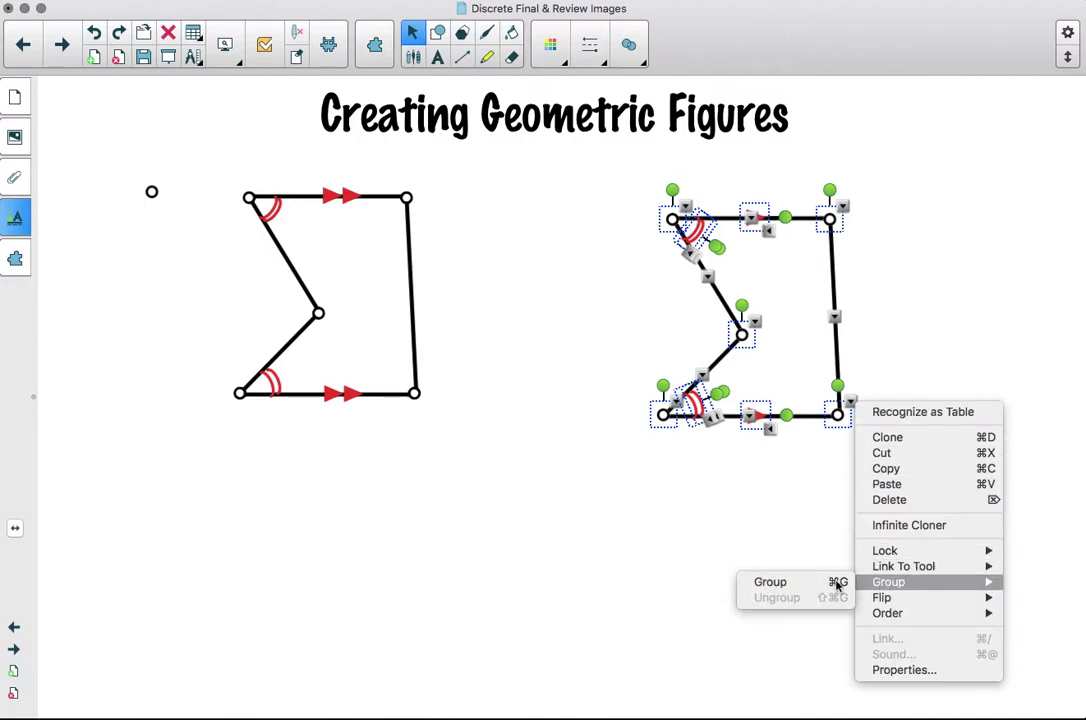
left_click(797, 585)
left_click(516, 364)
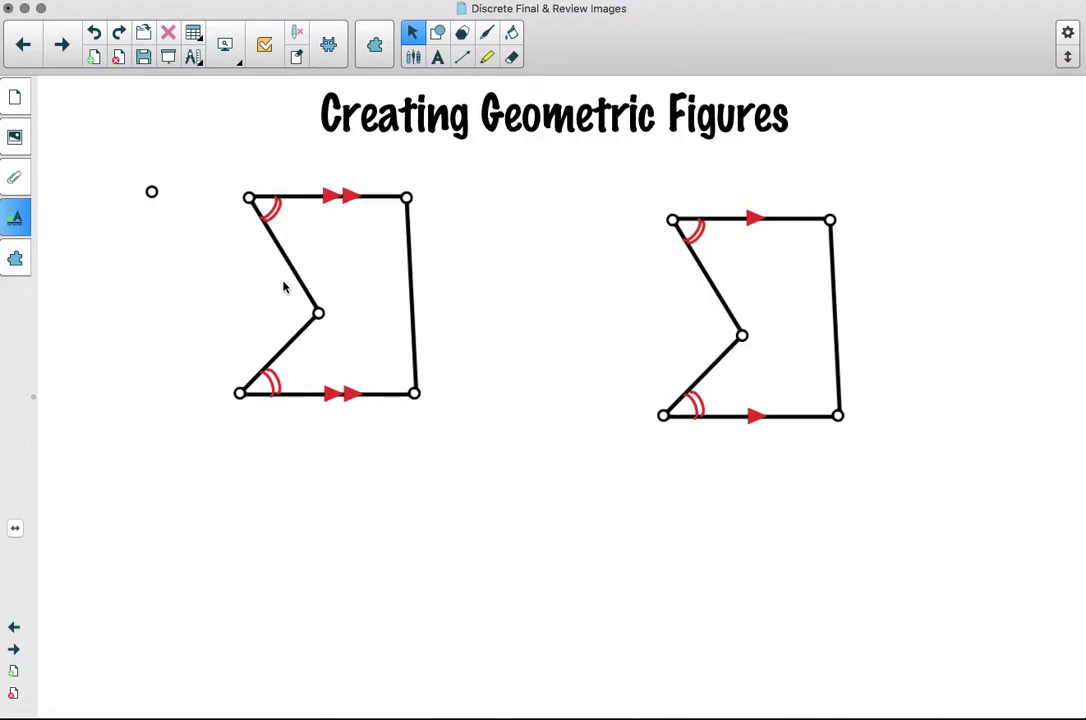
- Open page 1 of the file, containing the labelled right triangles
left_click(16, 97)
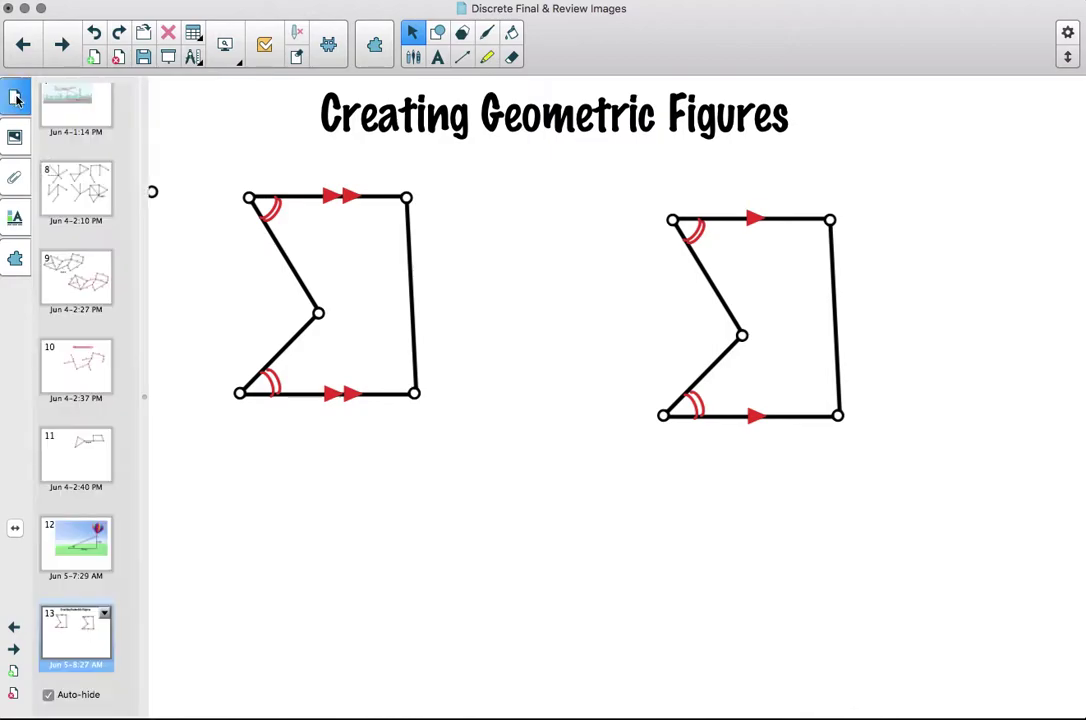
scroll(105, 156, "up", 10)
left_click(90, 145)
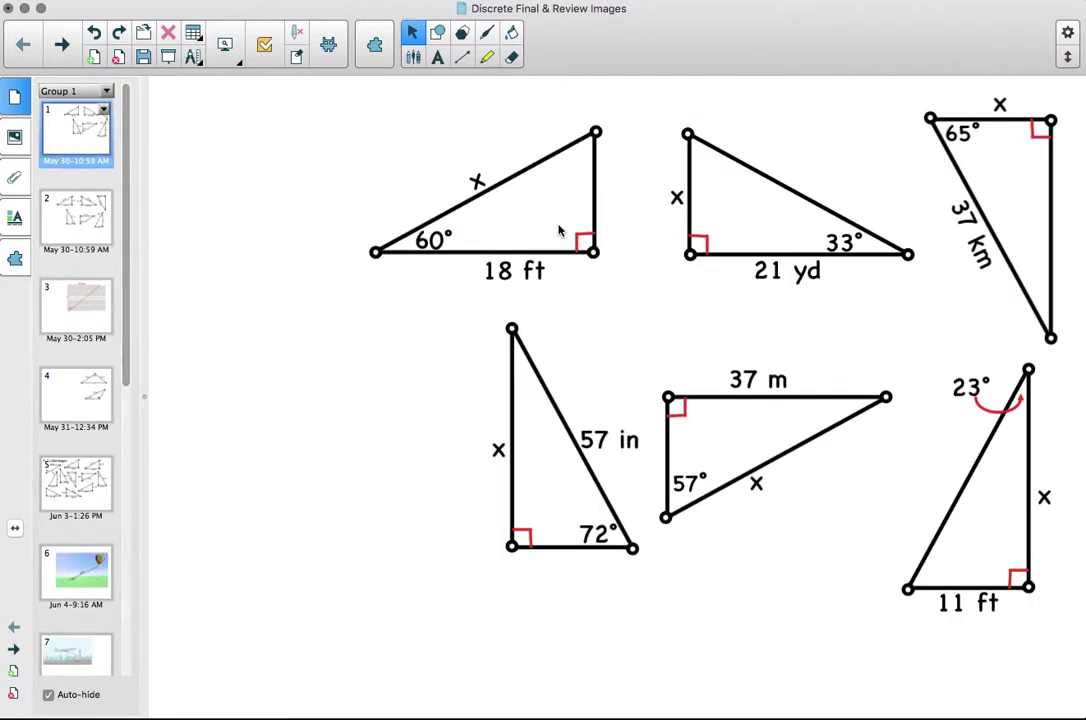
- Move the 60°, 33°, 72° and 57° triangles up and to the left on page 1, and go to page 2
left_click_drag(428, 162, 283, 150)
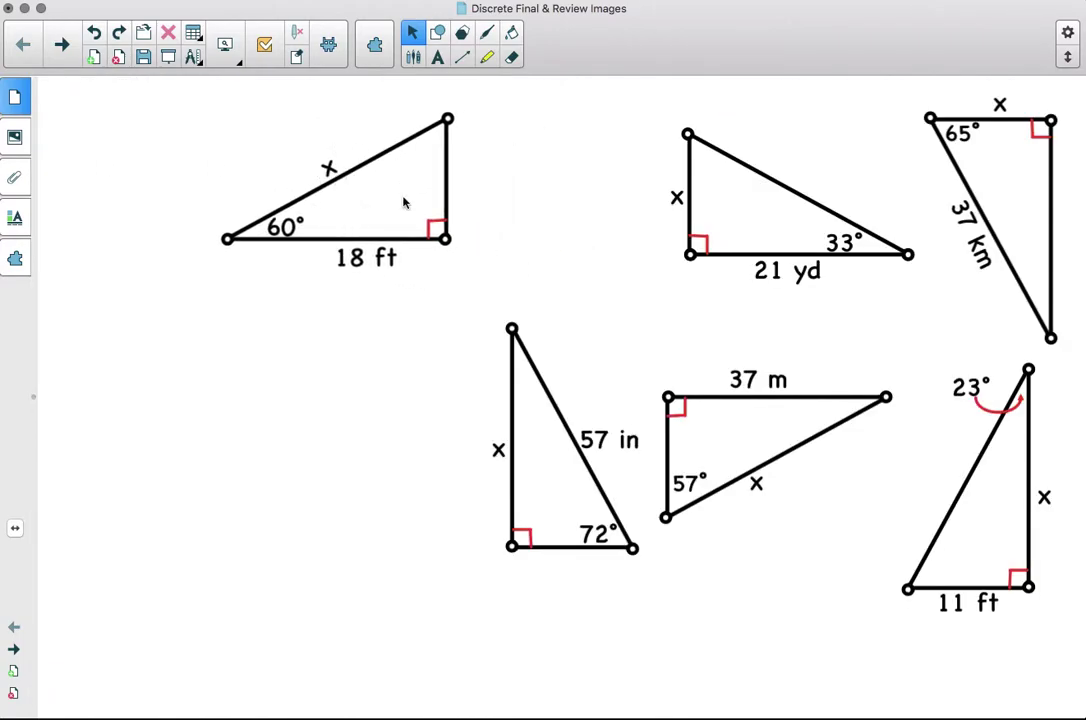
left_click_drag(685, 229, 532, 212)
left_click_drag(515, 343, 451, 311)
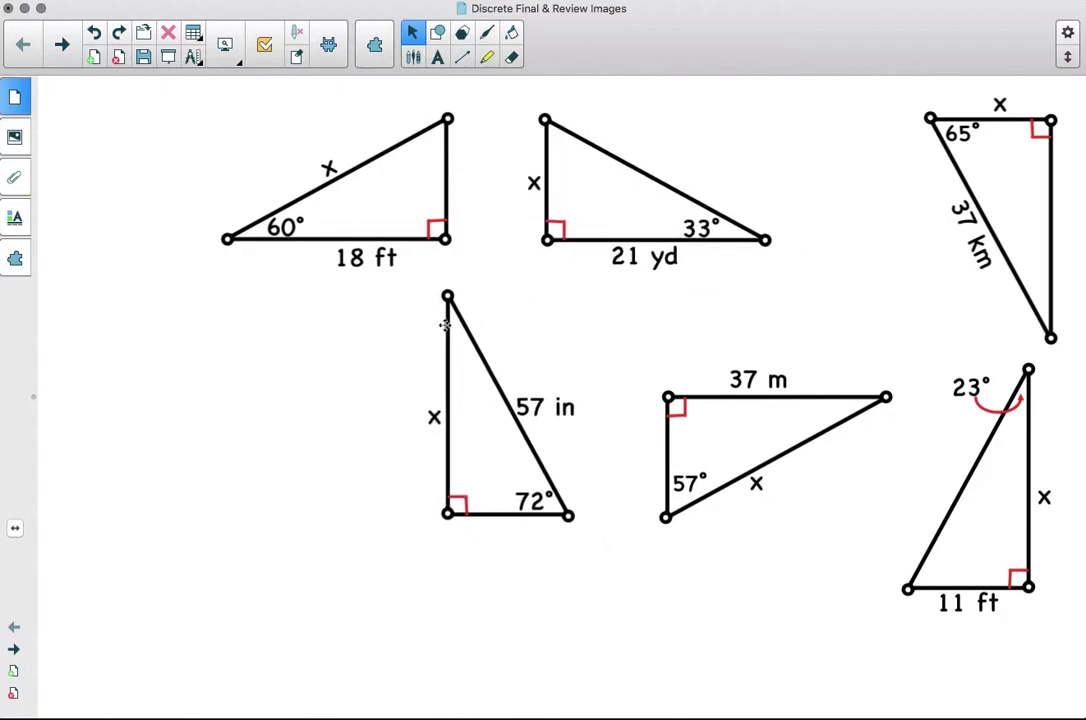
left_click_drag(670, 381, 642, 331)
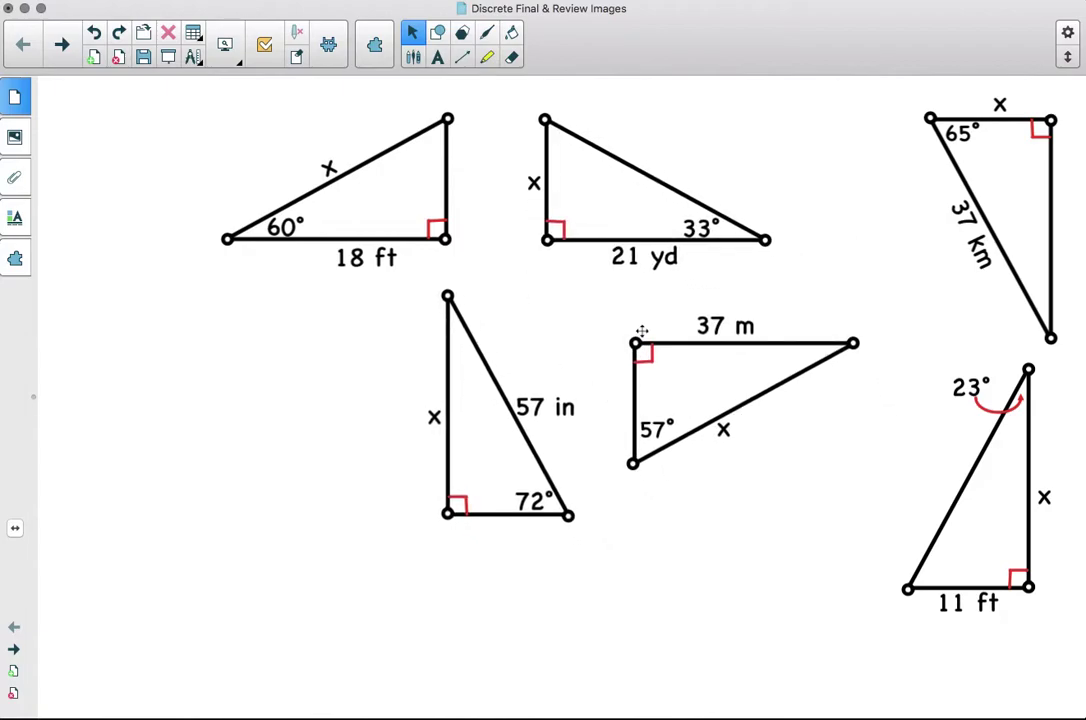
left_click(61, 44)
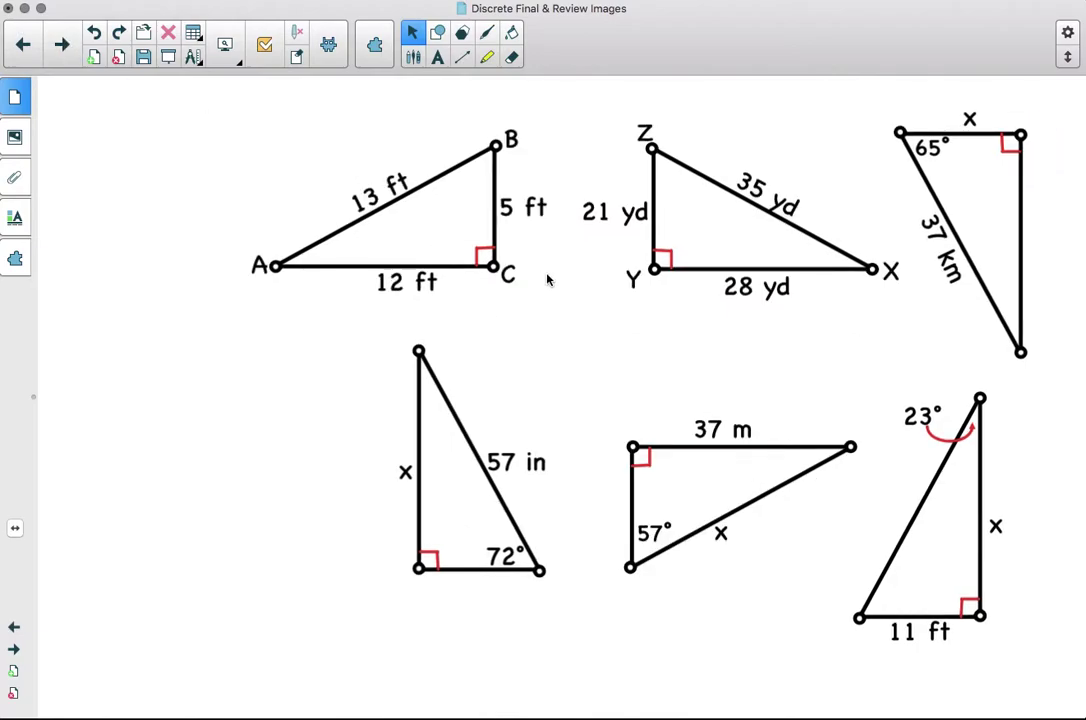
- Compare the labelled right triangles on pages 1 and 2, and view the road diagram on page 3 with nothing selected
left_click(25, 91)
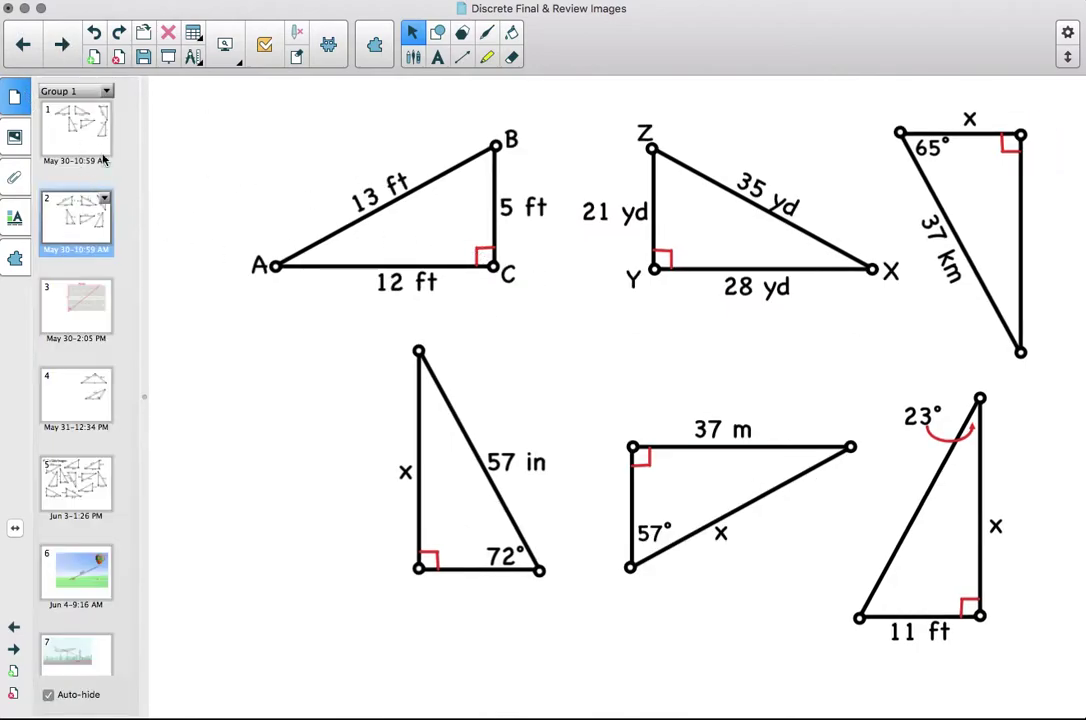
left_click(80, 119)
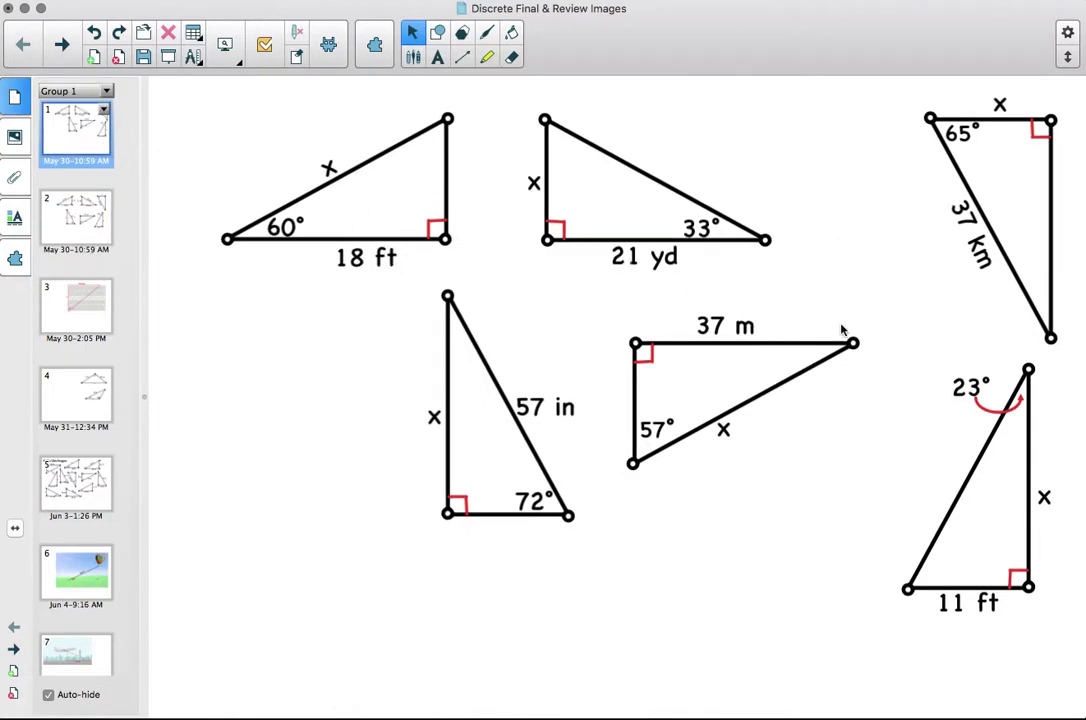
left_click(76, 205)
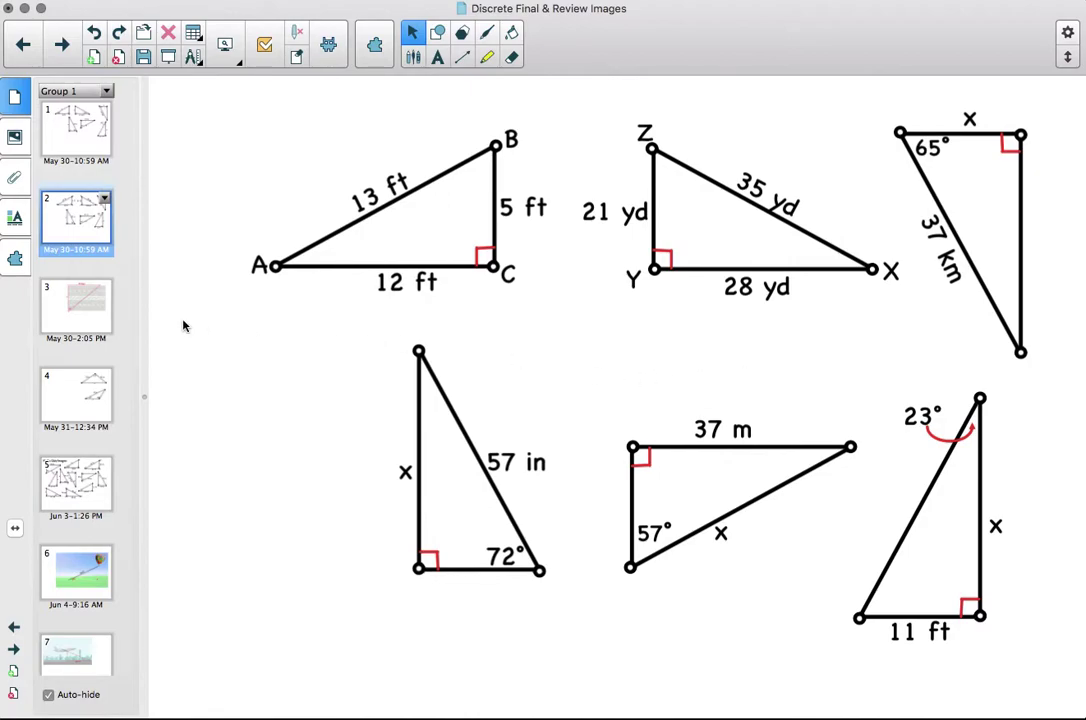
left_click(78, 293)
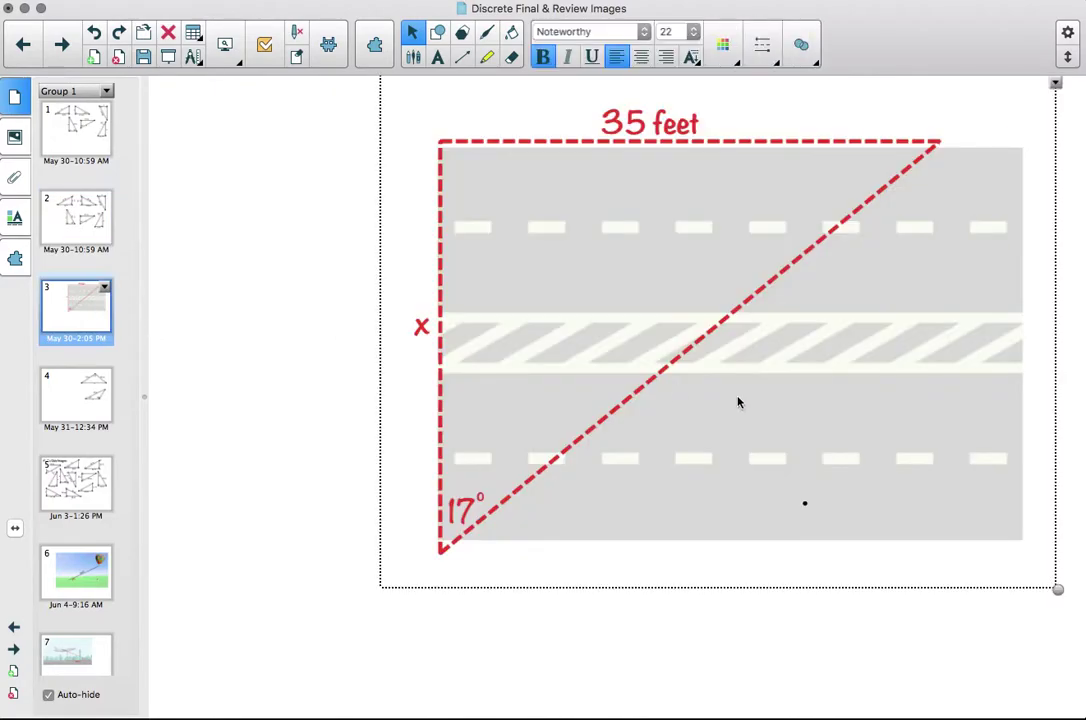
left_click(335, 372)
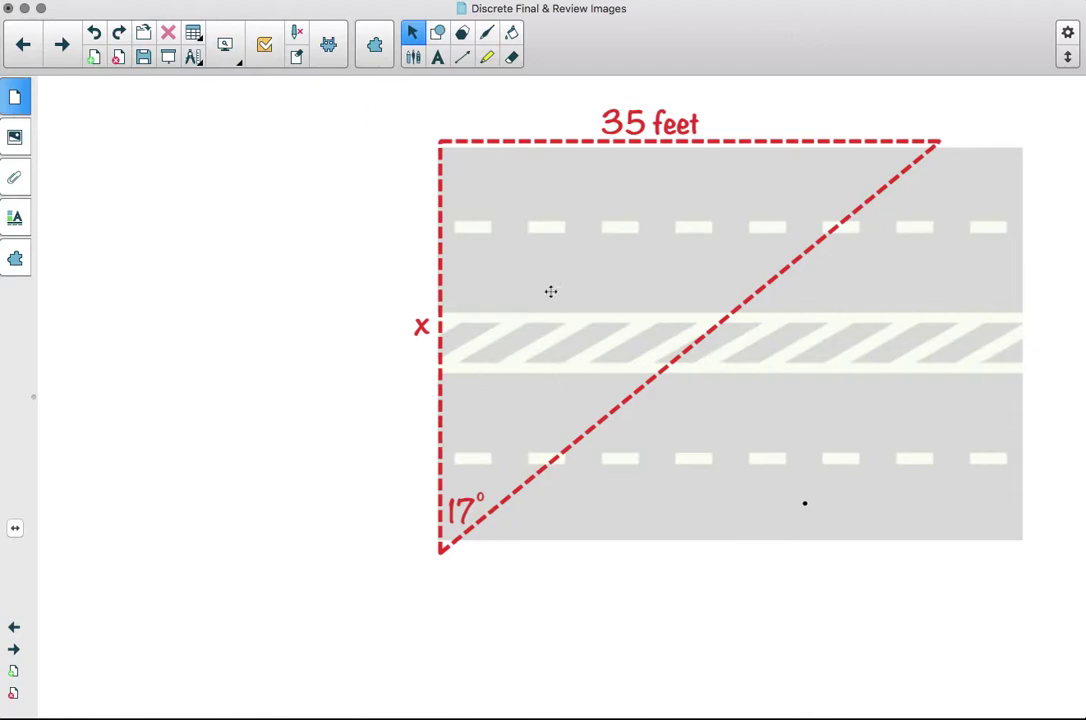
- View the two triangles on page 4 and the Haiku Quiz Images on page 5, leaving no figure selected
left_click(17, 96)
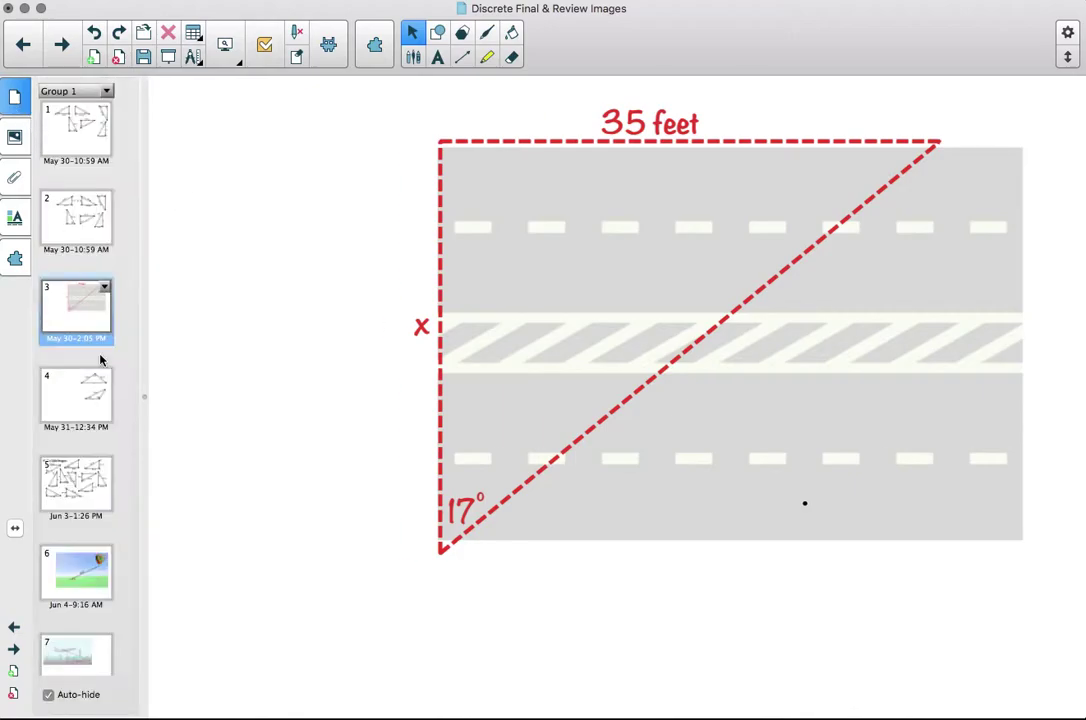
left_click(90, 388)
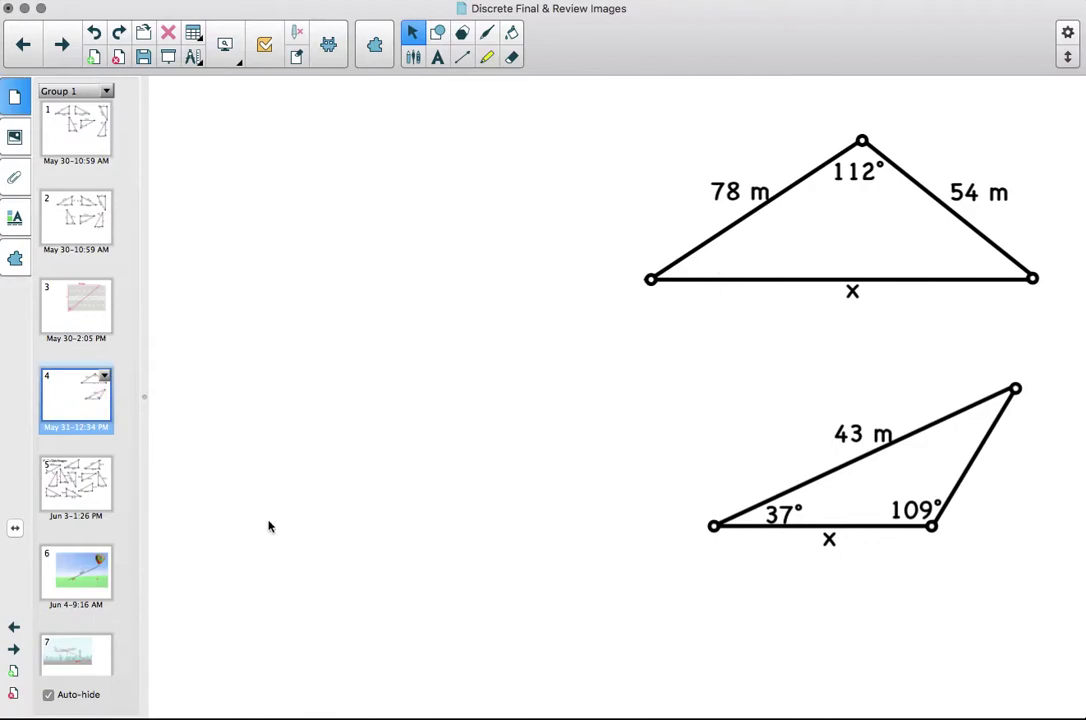
left_click(78, 491)
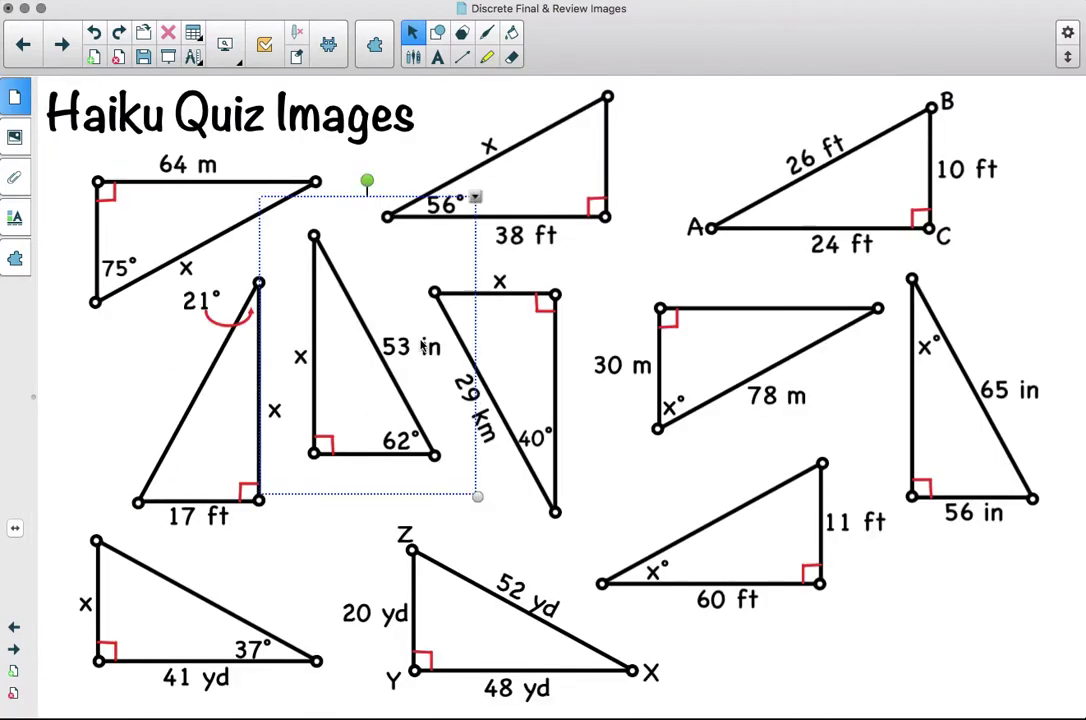
left_click(318, 236)
left_click(697, 133)
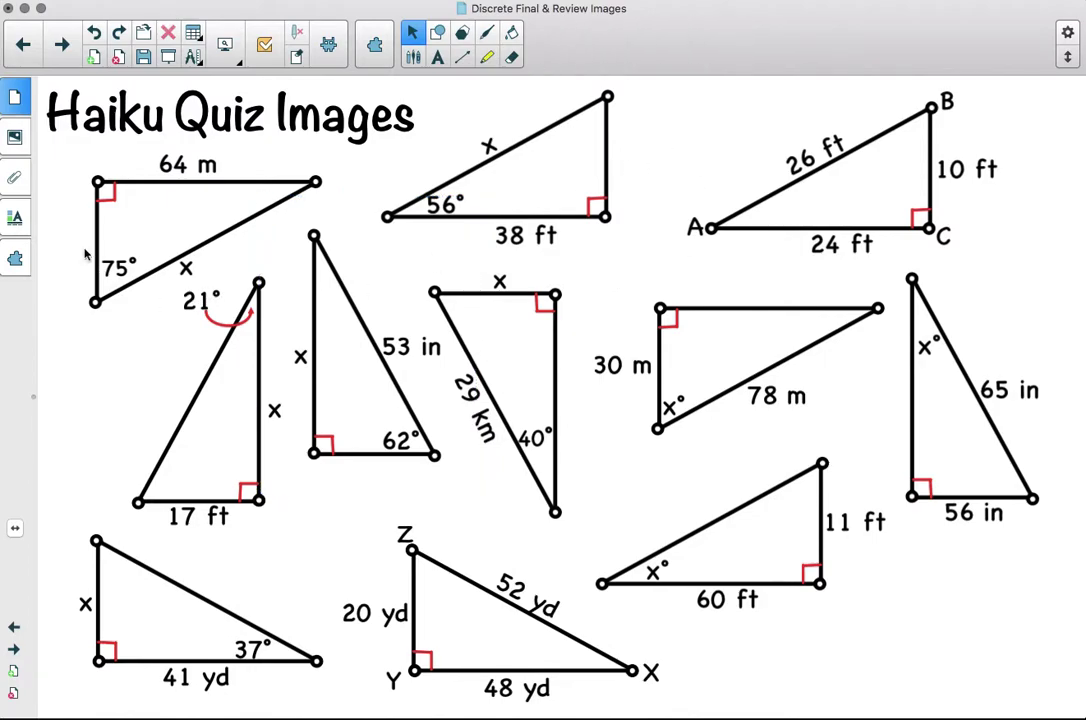
- View the hot-air balloon diagram on page 6 and the airplane diagram on page 7
left_click(14, 92)
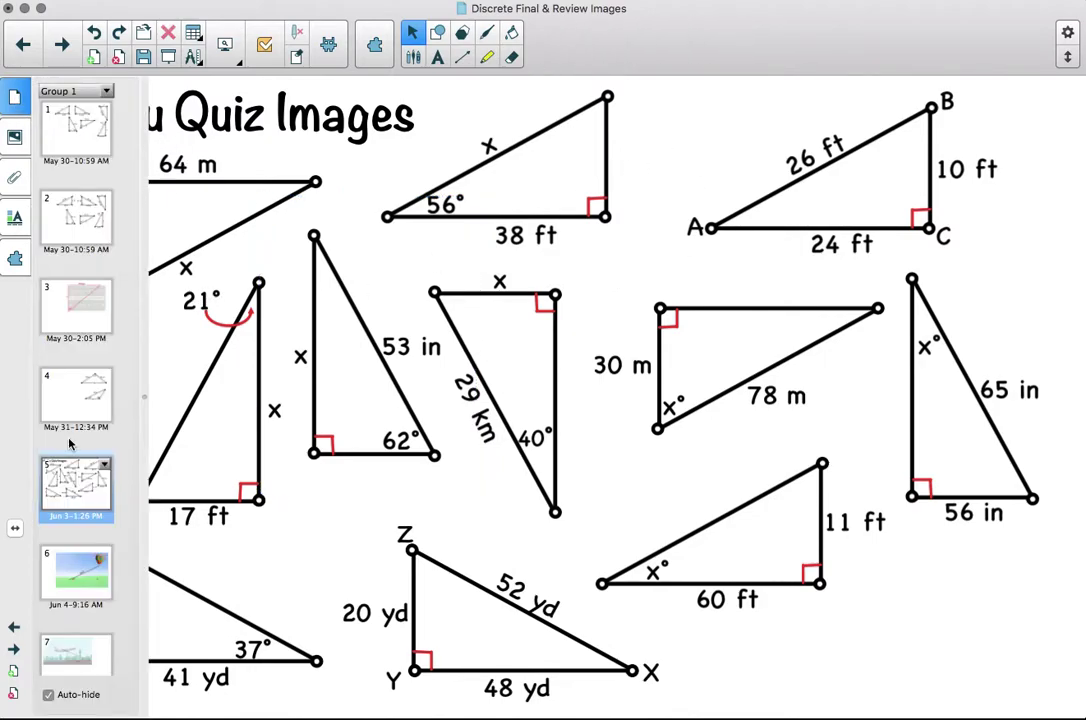
left_click(87, 572)
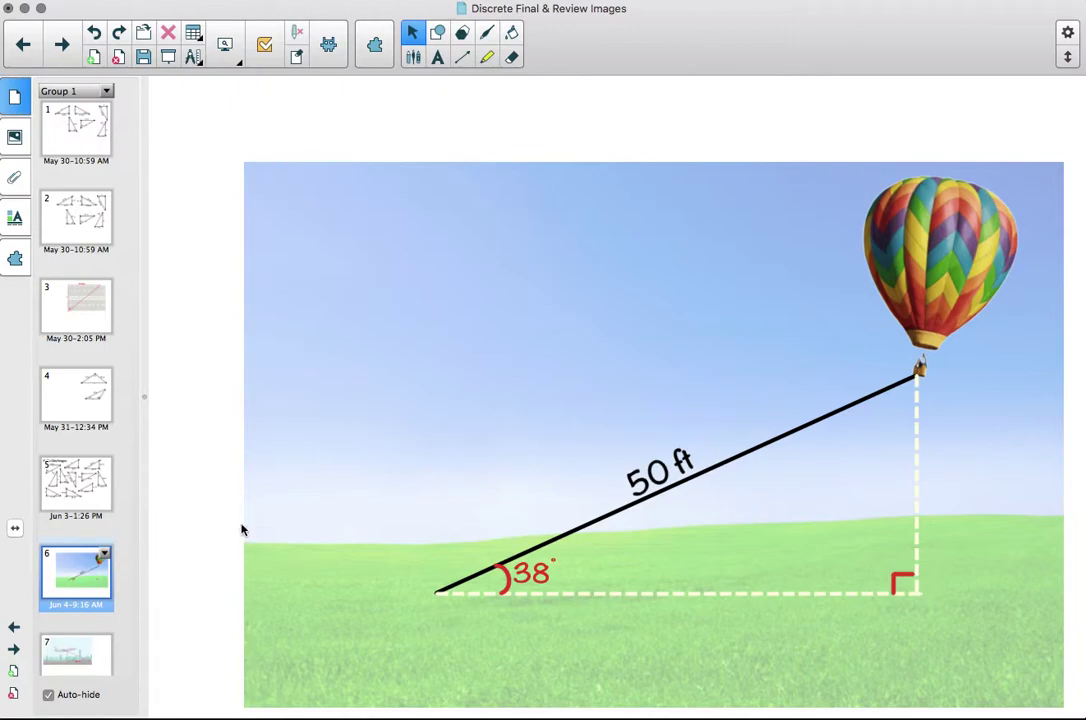
left_click(84, 656)
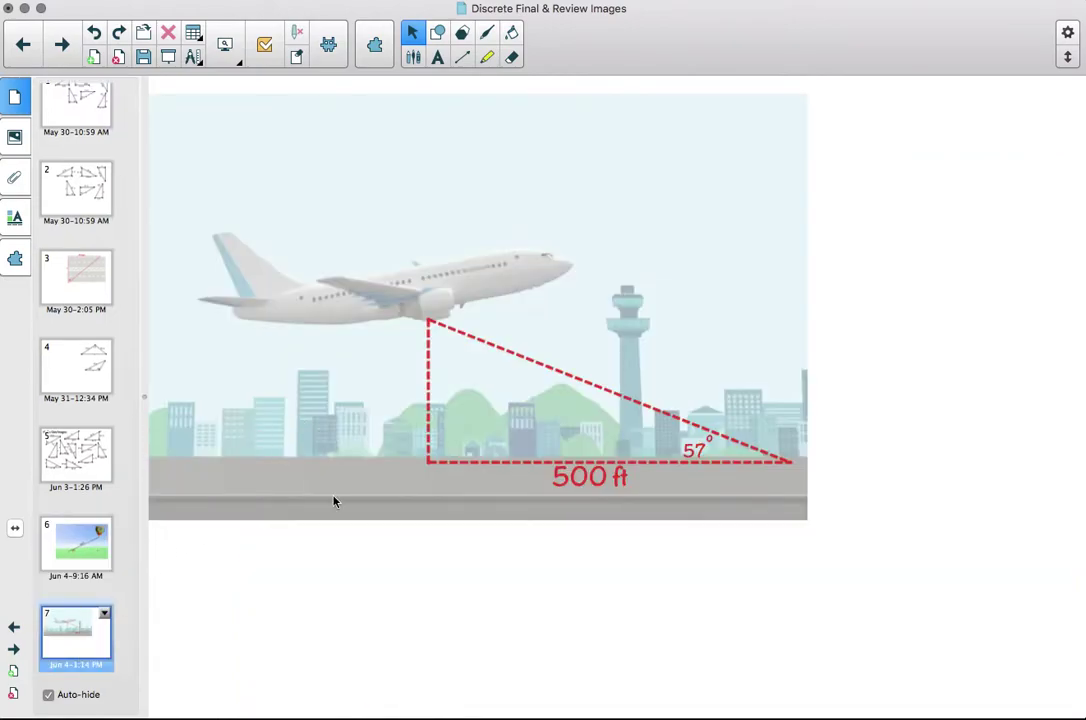
- Page forward through the vertex-and-edge graph figures and the weighted Graph G to the Minimum Spanning Tree page
left_click(61, 44)
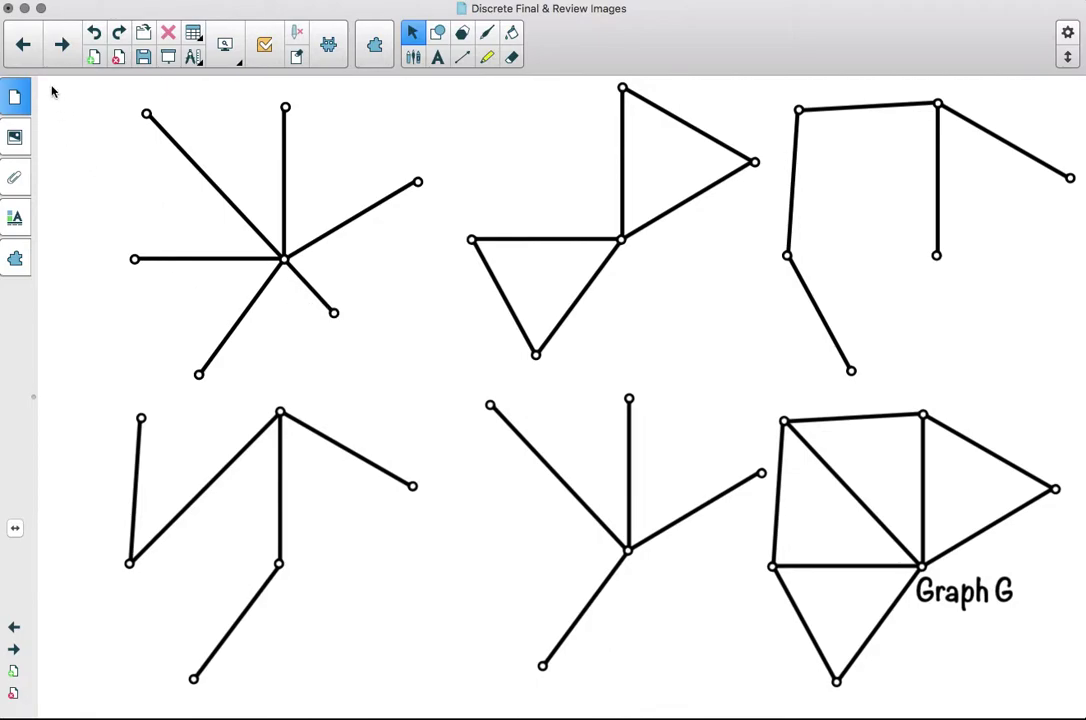
left_click(62, 45)
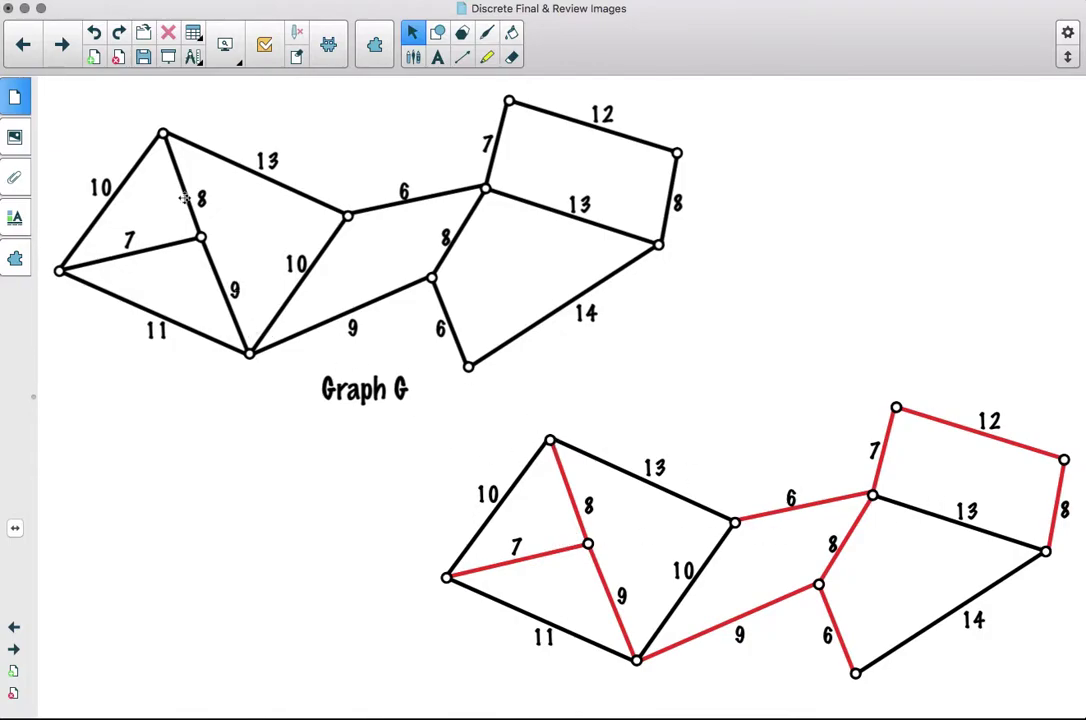
left_click(60, 46)
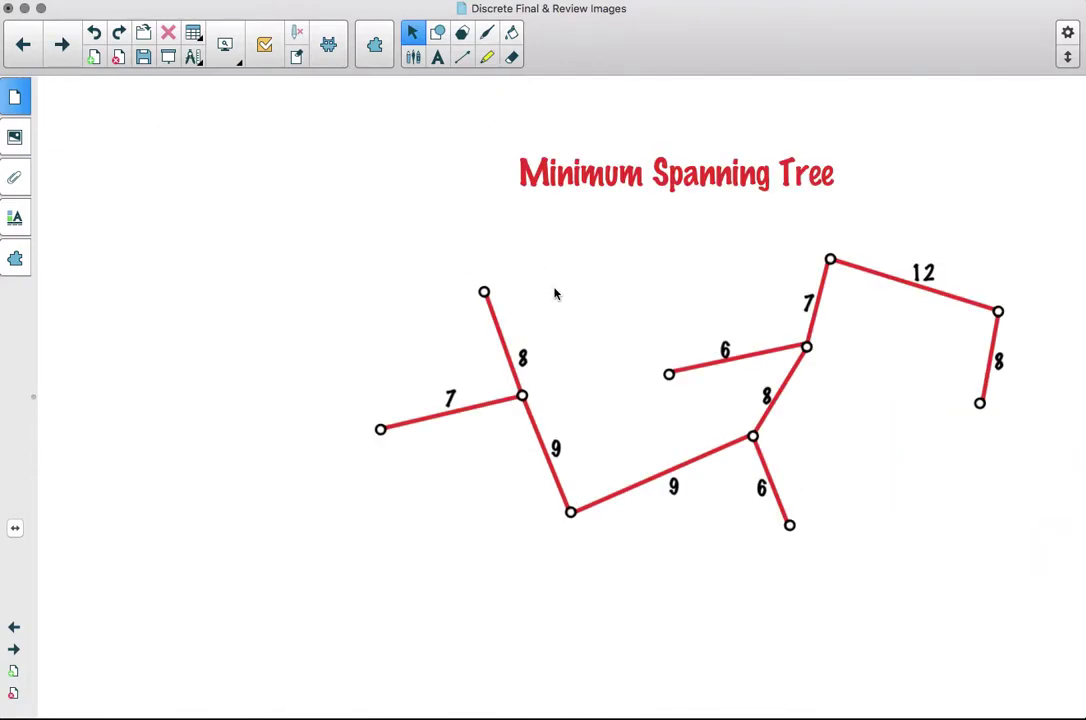